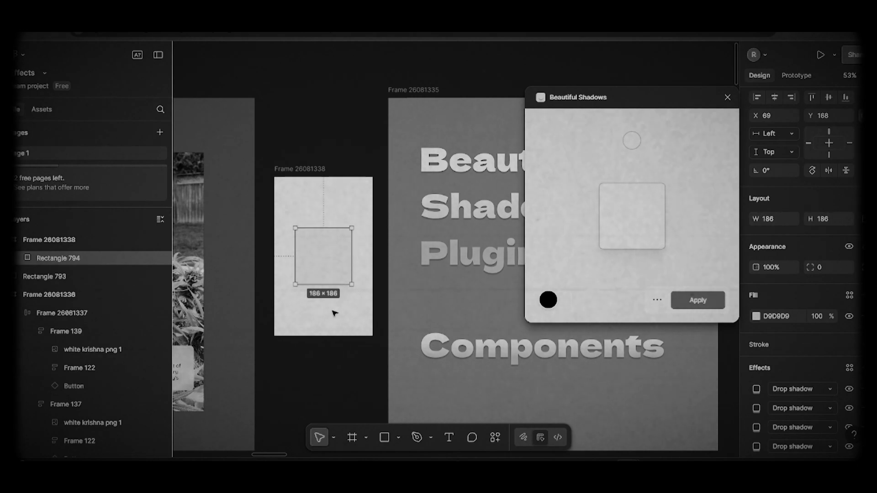
- Adjust the light source position for the square's layered shadow in the Beautiful Shadows plugin
{"action": "left_click", "coordinate": [549, 300]}
{"action": "left_click", "coordinate": [557, 265]}
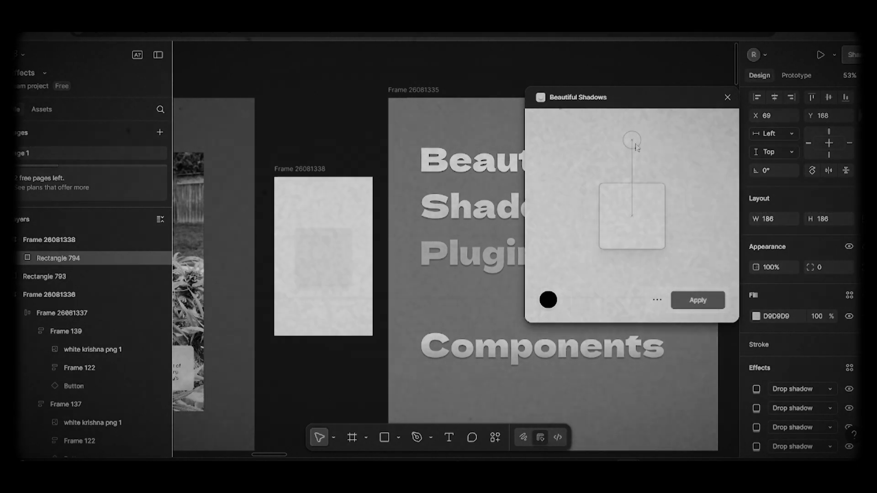
{"action": "left_click_drag", "start_coordinate": [636, 146], "coordinate": [638, 125]}
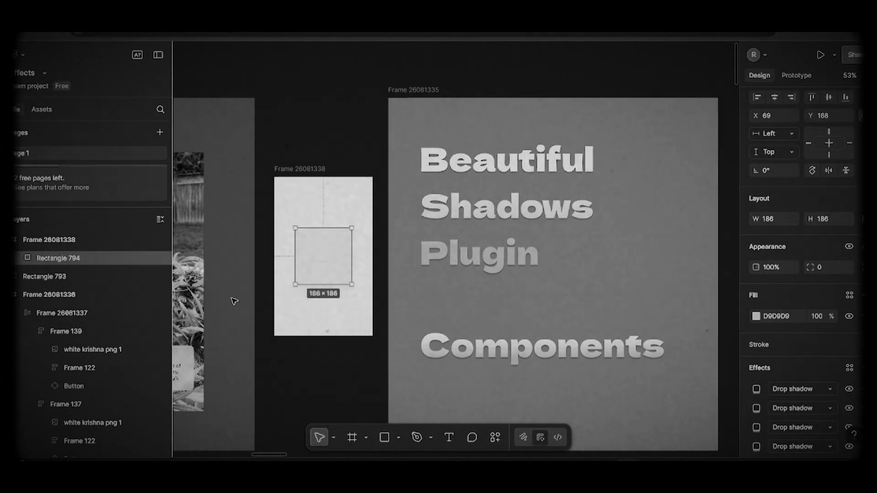
- Draw a new frame beside the frame holding the statue card component and place an instance of the component in it
{"action": "scroll", "coordinate": [796, 404], "scroll_direction": "down", "scroll_amount": 3}
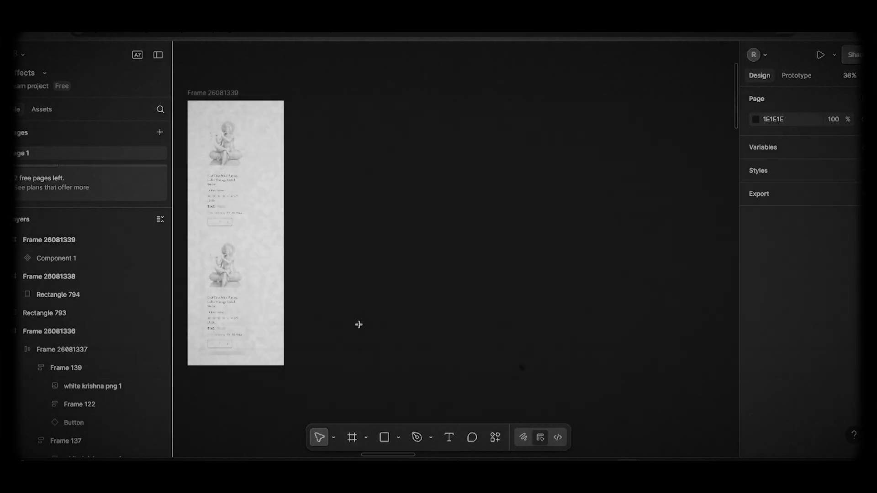
{"action": "key", "text": "f"}
{"action": "left_click_drag", "start_coordinate": [333, 118], "coordinate": [512, 316]}
{"action": "left_click", "coordinate": [308, 201]}
{"action": "double_click", "coordinate": [233, 159]}
{"action": "mouse_move", "coordinate": [235, 153]}
{"action": "left_mouse_down"}
{"action": "mouse_move", "coordinate": [415, 179]}
{"action": "mouse_move", "coordinate": [425, 197]}
{"action": "left_mouse_up"}
{"action": "left_click", "coordinate": [582, 200]}
- Select the Frame 137 variant of the statue card component and switch to its prototype settings
{"action": "scroll", "coordinate": [571, 201], "scroll_direction": "left", "scroll_amount": 4}
{"action": "scroll", "coordinate": [499, 228], "scroll_direction": "up", "scroll_amount": 4}
{"action": "scroll", "coordinate": [497, 240], "scroll_direction": "right", "scroll_amount": 2}
{"action": "double_click", "coordinate": [457, 186]}
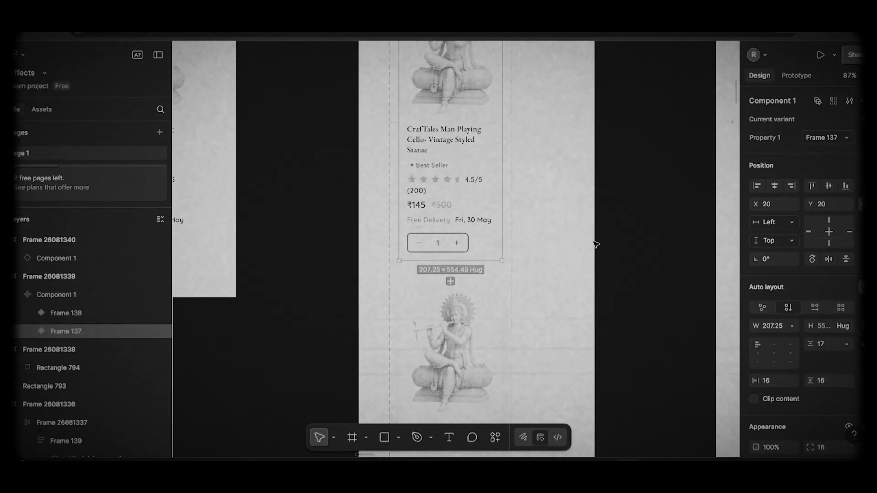
{"action": "key", "text": "shift+e"}
- Draw a square of about 323 × 323 on the empty canvas beside the Effects frame
{"action": "scroll", "coordinate": [548, 246], "scroll_direction": "down", "scroll_amount": 1}
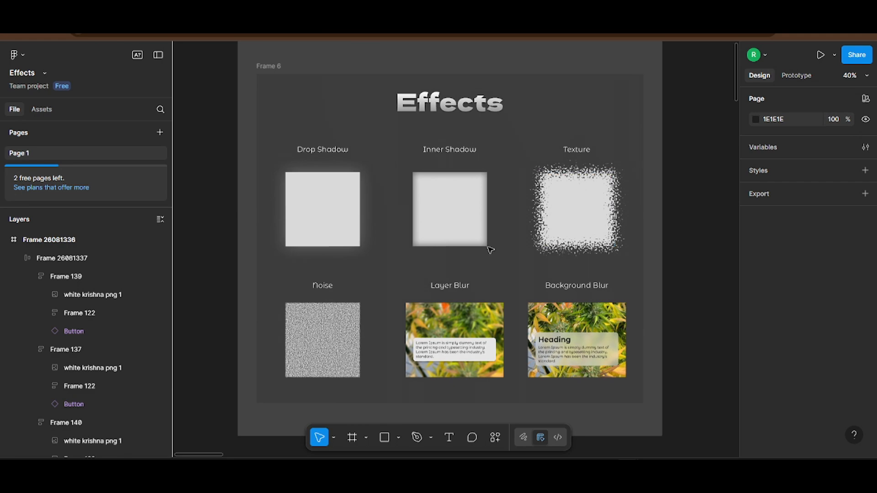
{"action": "scroll", "coordinate": [508, 272], "scroll_direction": "up", "scroll_amount": 1}
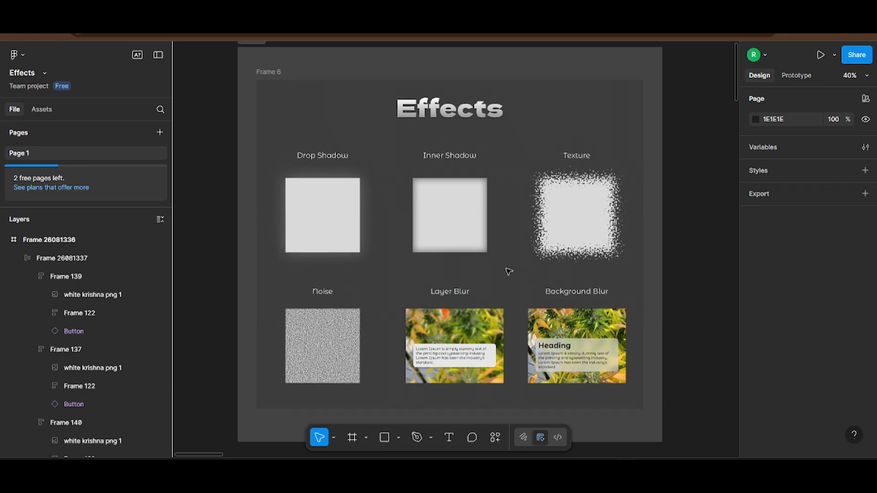
{"action": "left_click_drag", "start_coordinate": [620, 304], "coordinate": [521, 276]}
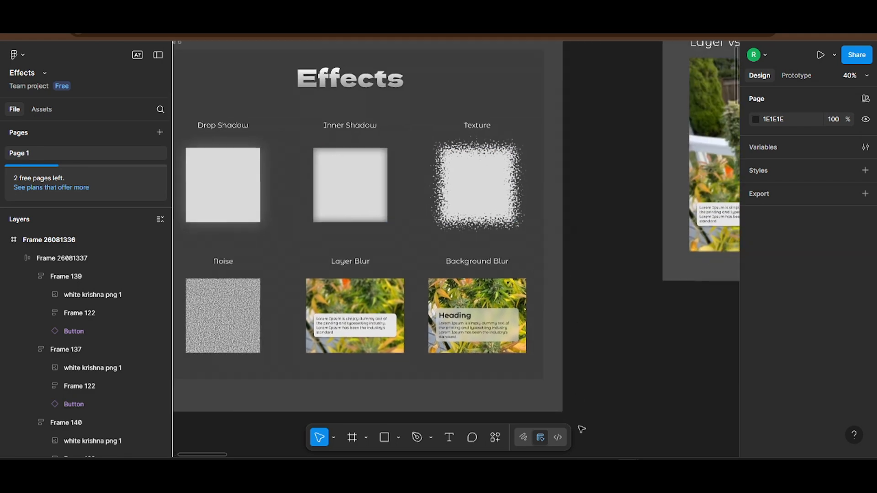
{"action": "left_click_drag", "start_coordinate": [612, 417], "coordinate": [721, 416]}
{"action": "left_click", "coordinate": [384, 438]}
{"action": "scroll", "coordinate": [289, 209], "scroll_direction": "left", "scroll_amount": 5}
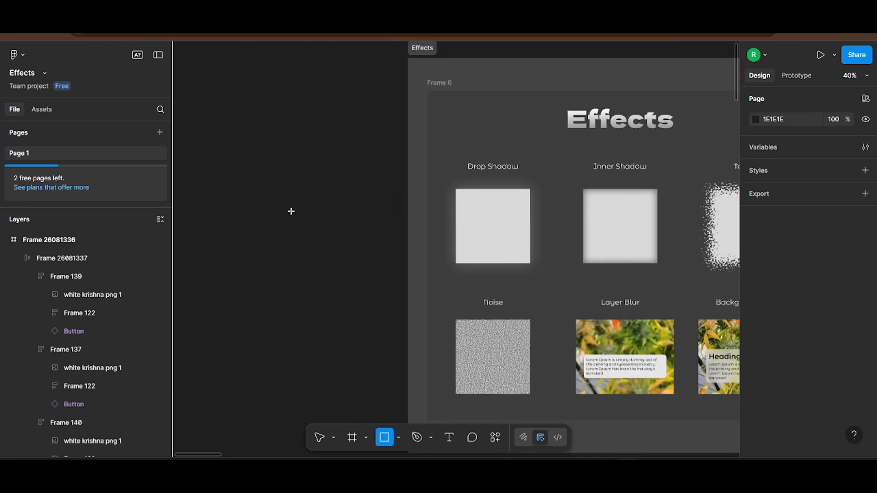
{"action": "left_click_drag", "start_coordinate": [295, 196], "coordinate": [368, 270]}
{"action": "left_click", "coordinate": [351, 186]}
{"action": "left_click", "coordinate": [334, 243]}
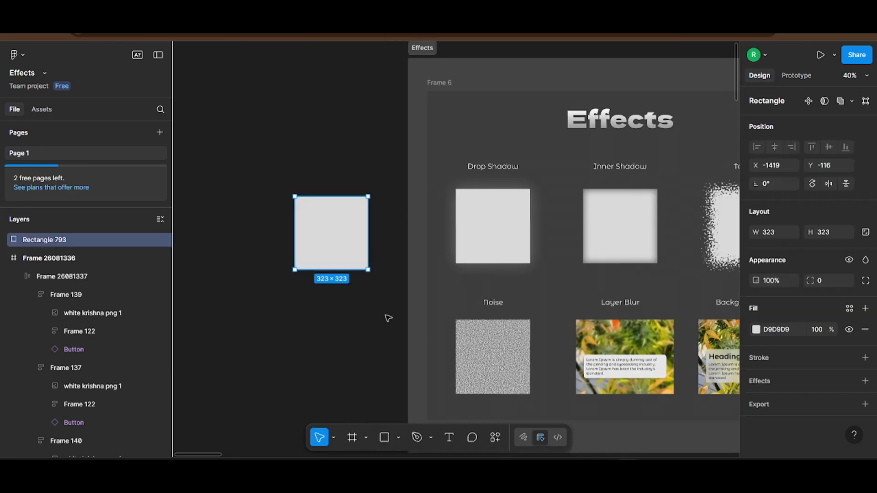
- Add a drop shadow effect to the new square, toggling its visibility off and on
{"action": "scroll", "coordinate": [388, 316], "scroll_direction": "up", "scroll_amount": 3}
{"action": "scroll", "coordinate": [393, 322], "scroll_direction": "down", "scroll_amount": 1}
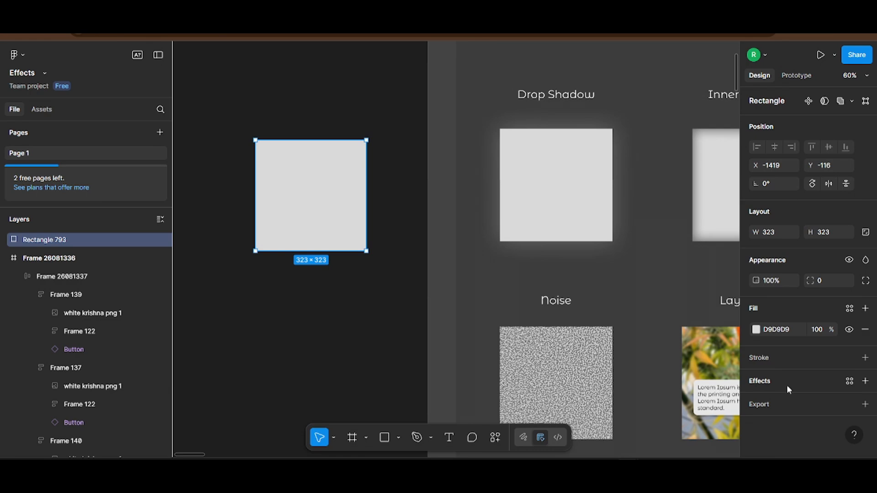
{"action": "left_click", "coordinate": [865, 382]}
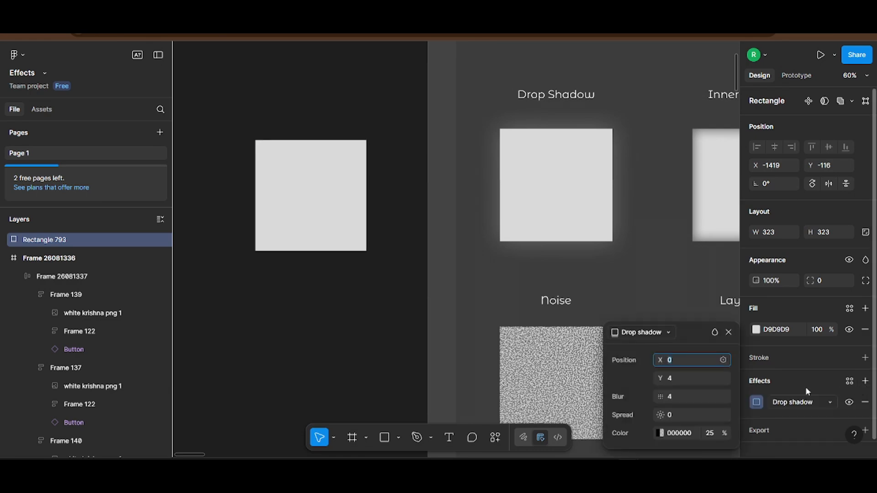
{"action": "left_click", "coordinate": [755, 407]}
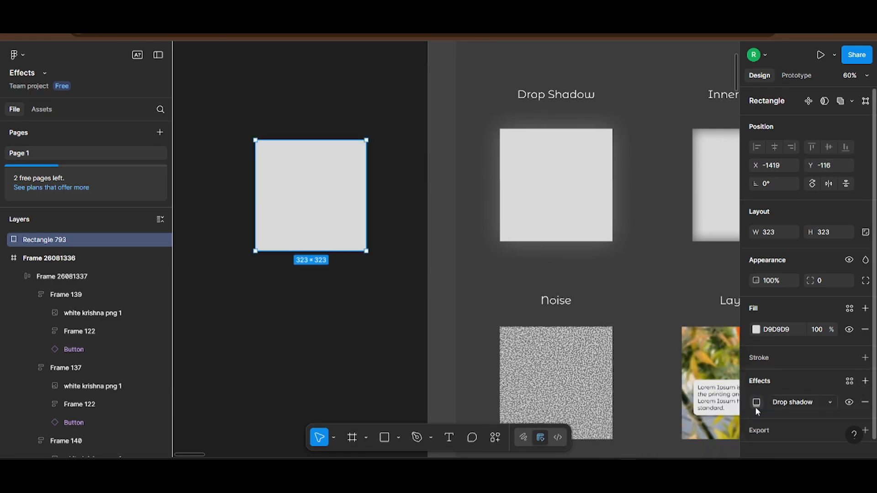
{"action": "left_click", "coordinate": [755, 407]}
{"action": "left_click", "coordinate": [848, 405]}
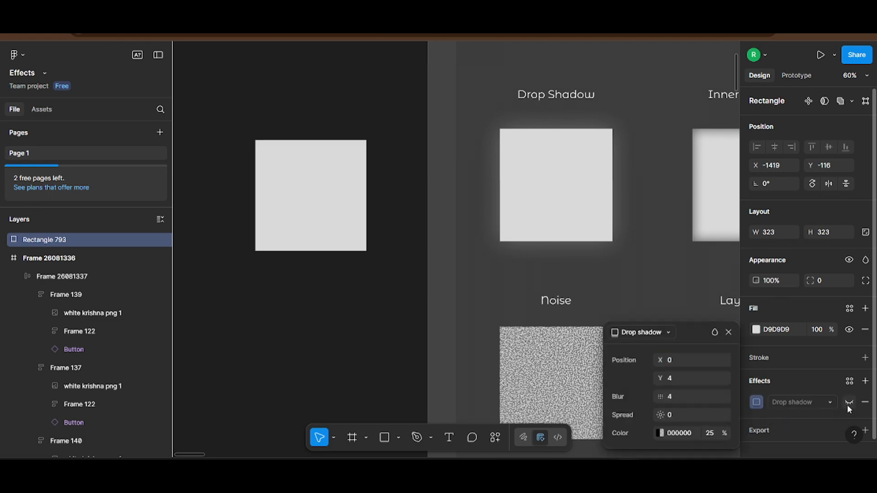
{"action": "left_click", "coordinate": [847, 405]}
- Examine the Drop Shadow sample square by toggling its fill and shadow visibility and opening its shadow settings
{"action": "left_click", "coordinate": [605, 150]}
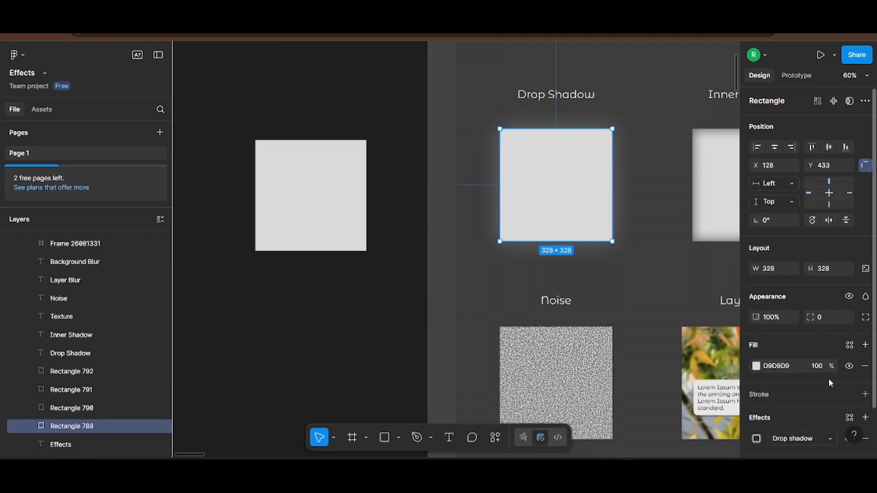
{"action": "left_click", "coordinate": [848, 370]}
{"action": "left_click", "coordinate": [848, 369]}
{"action": "scroll", "coordinate": [835, 399], "scroll_direction": "down", "scroll_amount": 1}
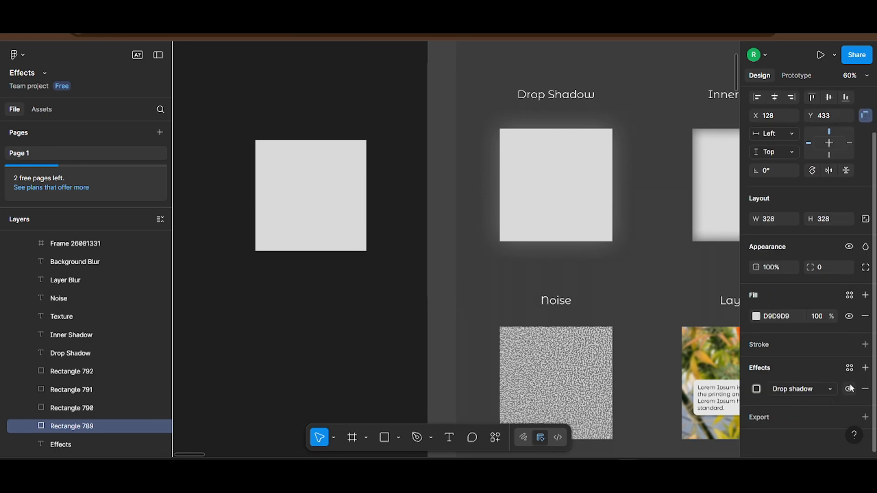
{"action": "left_click", "coordinate": [850, 389]}
{"action": "left_click", "coordinate": [850, 389]}
{"action": "left_click", "coordinate": [757, 390]}
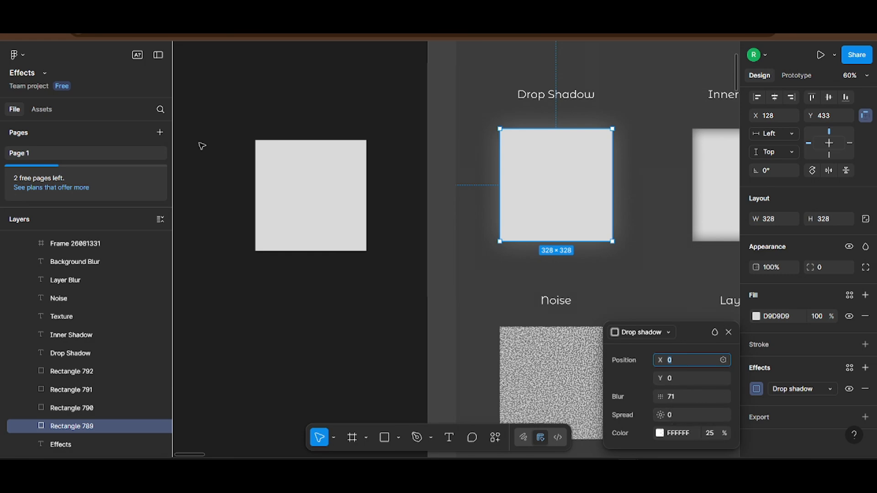
- Set the new square's drop shadow to Y offset 0, blur 9, spread 6 and colour FFFFFF
{"action": "left_click", "coordinate": [349, 239]}
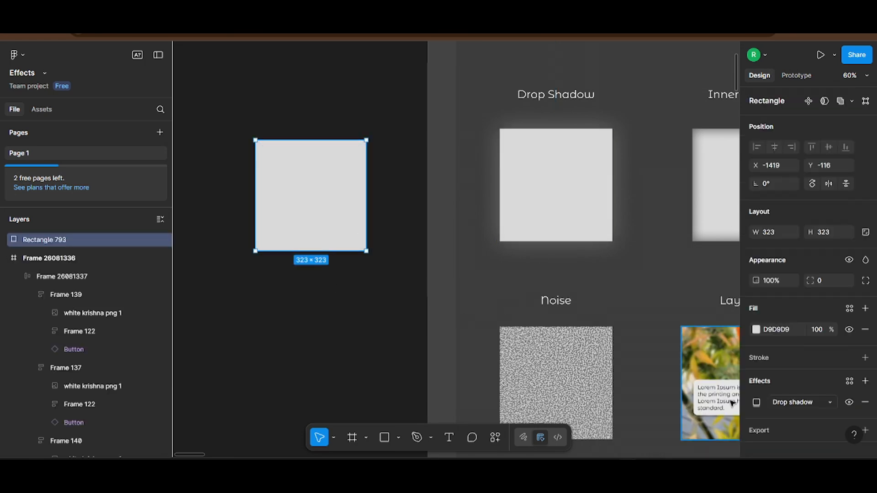
{"action": "left_click", "coordinate": [757, 402]}
{"action": "left_click", "coordinate": [680, 381]}
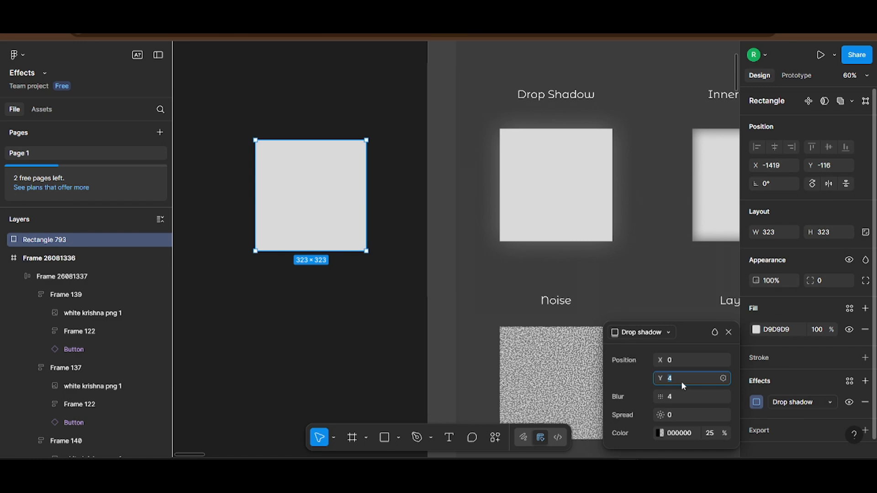
{"action": "key", "text": "Return"}
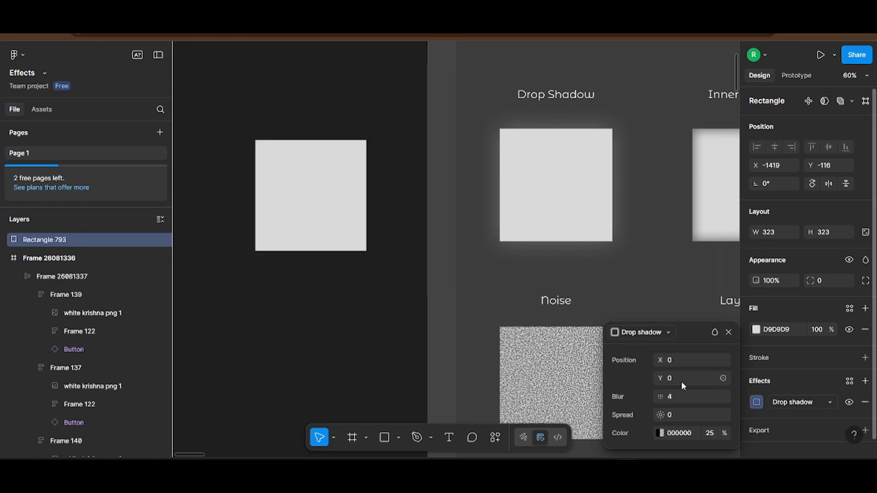
{"action": "left_click_drag", "start_coordinate": [662, 415], "coordinate": [670, 395]}
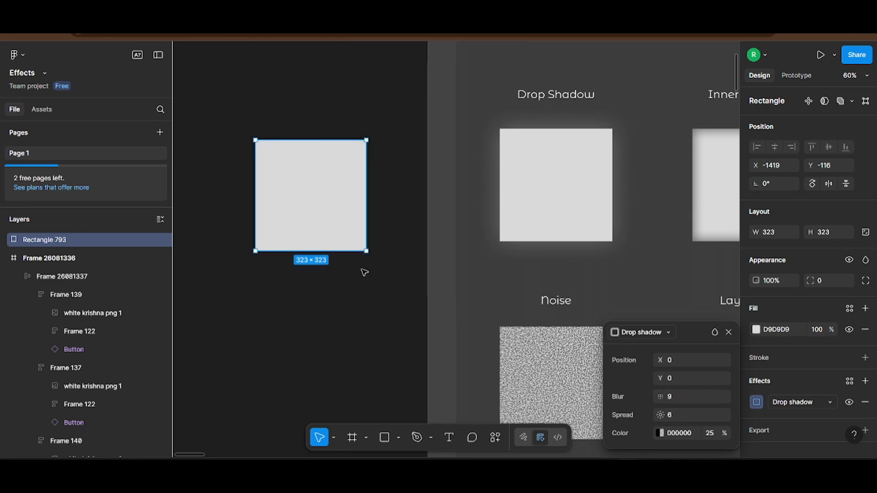
{"action": "left_click", "coordinate": [661, 433]}
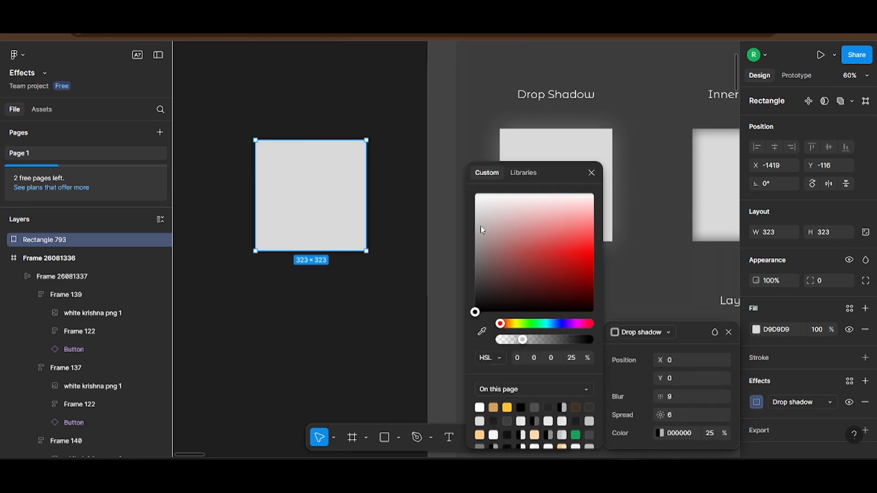
{"action": "left_click", "coordinate": [421, 263]}
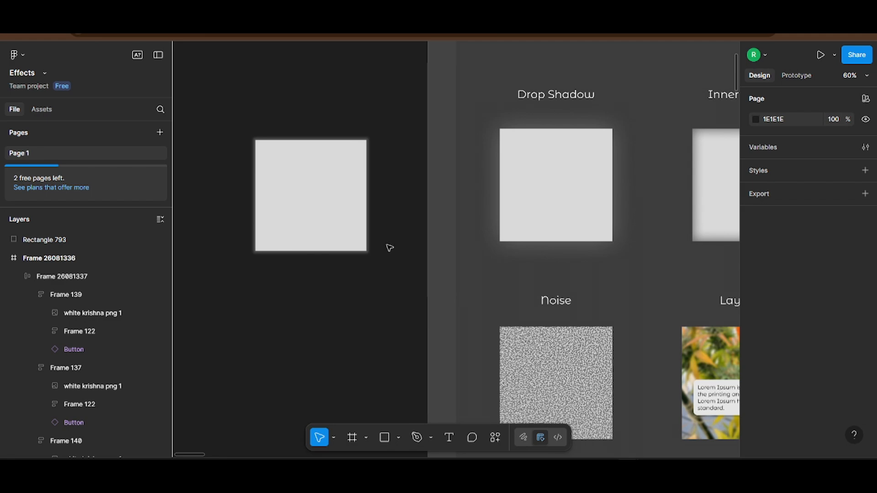
- Inspect the new square's drop shadow up close and review its settings against the Drop Shadow sample
{"action": "left_click", "coordinate": [361, 211]}
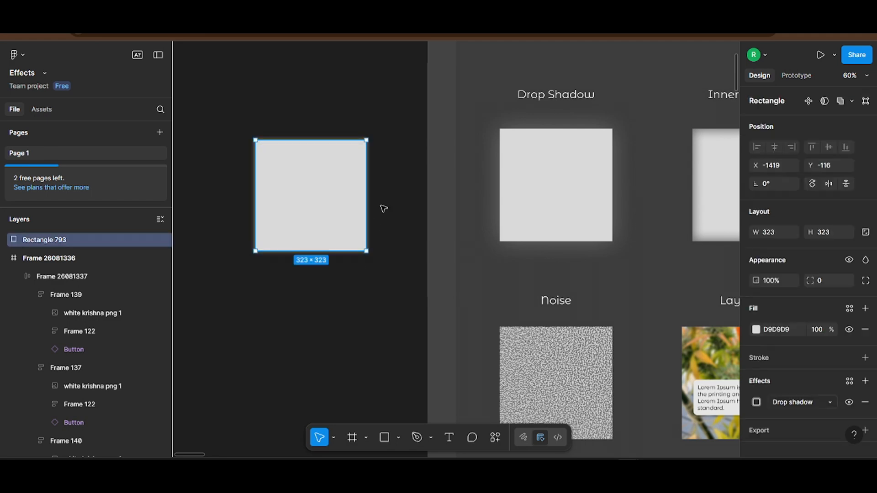
{"action": "scroll", "coordinate": [382, 207], "scroll_direction": "up", "scroll_amount": 4}
{"action": "left_click_drag", "start_coordinate": [382, 207], "coordinate": [458, 228]}
{"action": "left_click", "coordinate": [473, 242]}
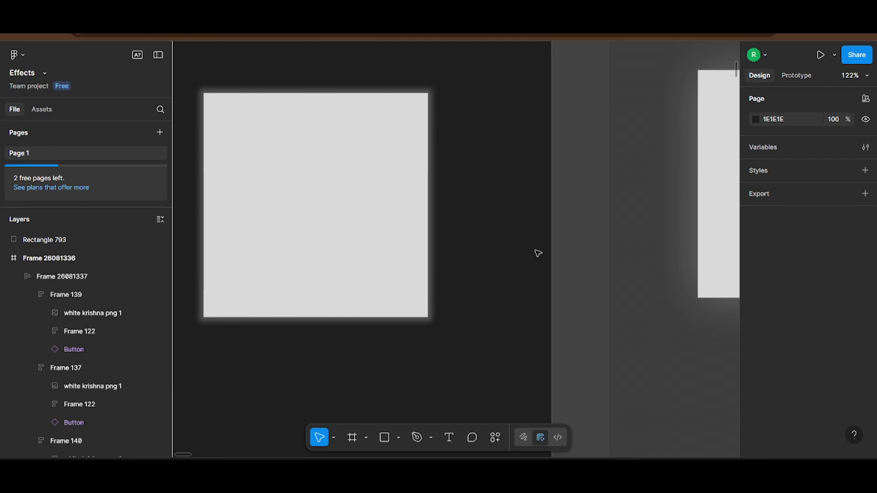
{"action": "scroll", "coordinate": [538, 254], "scroll_direction": "down", "scroll_amount": 3}
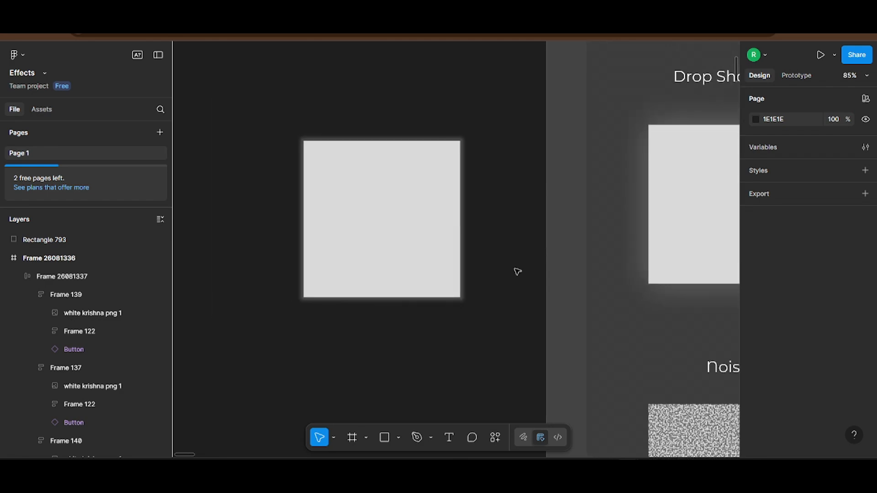
{"action": "scroll", "coordinate": [517, 272], "scroll_direction": "down", "scroll_amount": 3}
{"action": "scroll", "coordinate": [513, 273], "scroll_direction": "down", "scroll_amount": 1}
{"action": "scroll", "coordinate": [513, 272], "scroll_direction": "right", "scroll_amount": 1}
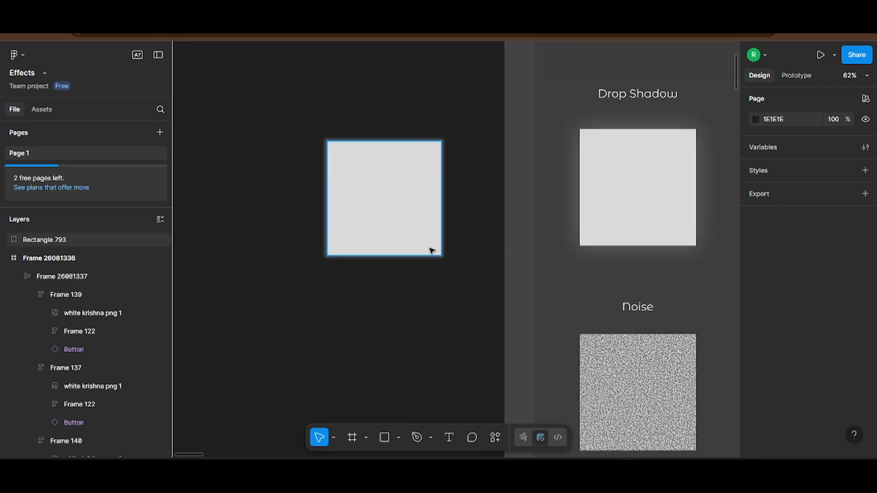
{"action": "left_click", "coordinate": [414, 229]}
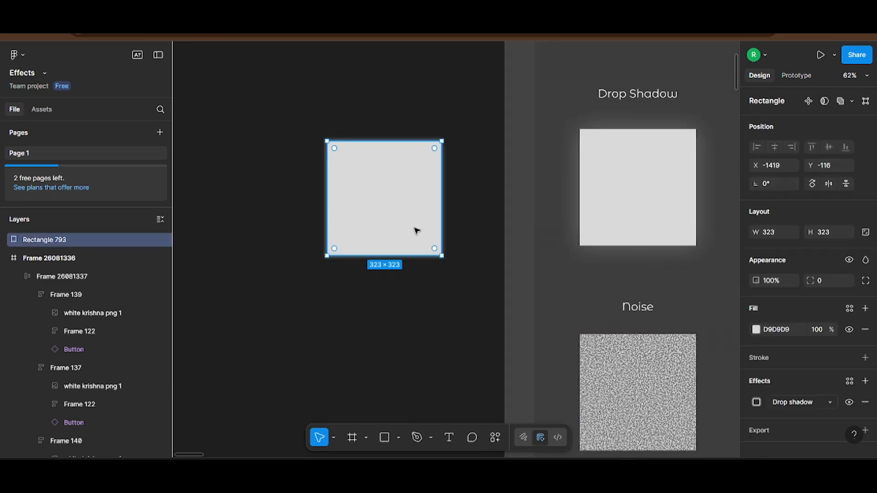
{"action": "left_click", "coordinate": [757, 402]}
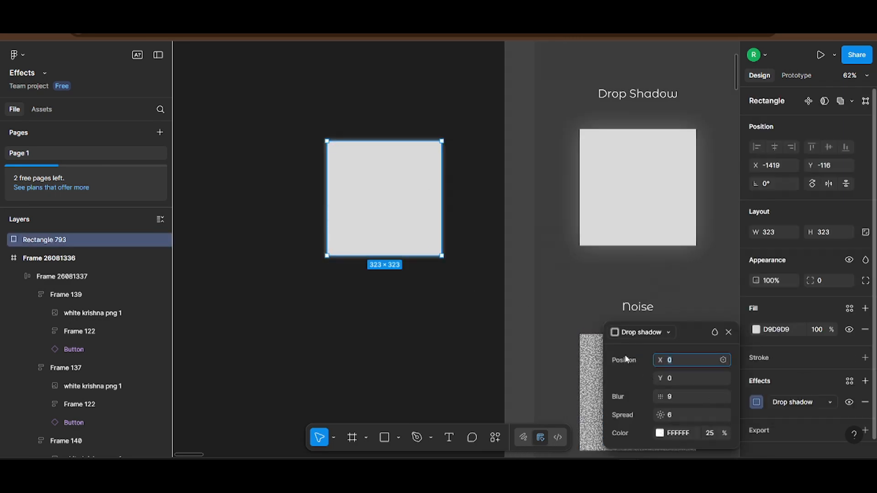
{"action": "scroll", "coordinate": [496, 303], "scroll_direction": "right", "scroll_amount": 5}
{"action": "scroll", "coordinate": [441, 290], "scroll_direction": "left", "scroll_amount": 4}
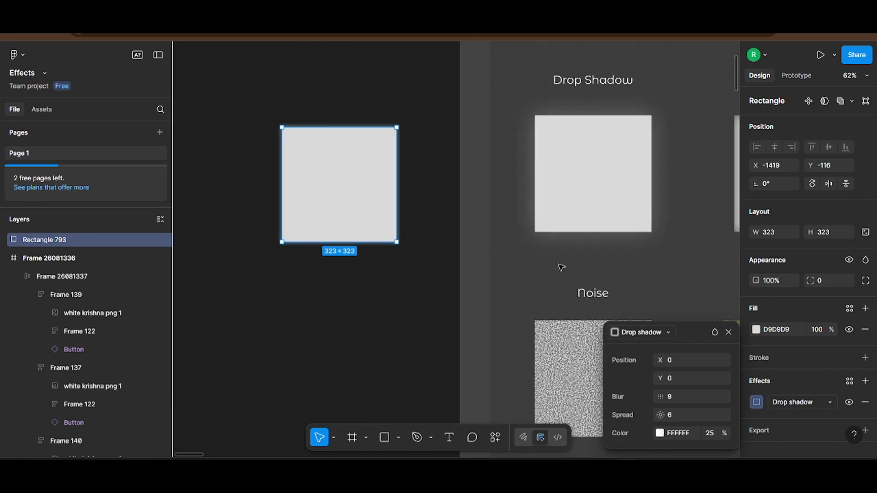
- Review the Inner Shadow sample square's effect type options and its position, blur and spread settings
{"action": "scroll", "coordinate": [452, 265], "scroll_direction": "right", "scroll_amount": 6}
{"action": "left_click", "coordinate": [446, 171]}
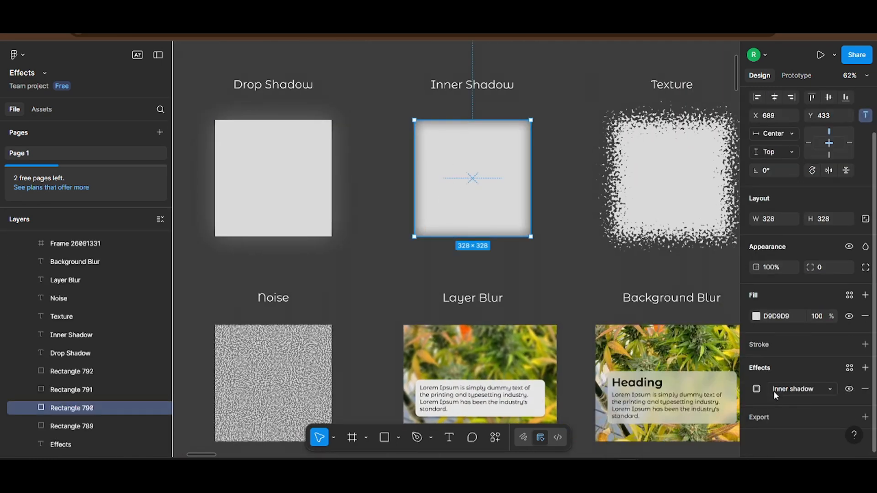
{"action": "left_click", "coordinate": [813, 388]}
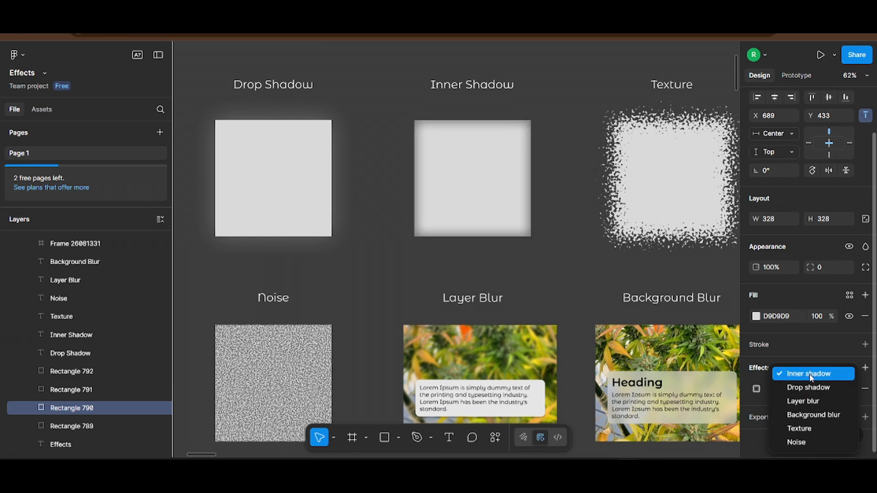
{"action": "left_click", "coordinate": [755, 395]}
{"action": "left_click", "coordinate": [757, 389]}
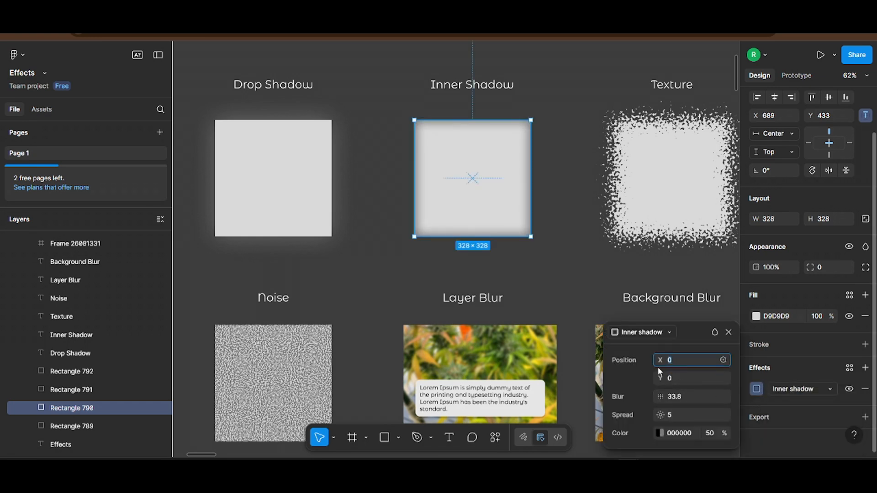
{"action": "left_click_drag", "start_coordinate": [659, 363], "coordinate": [661, 396]}
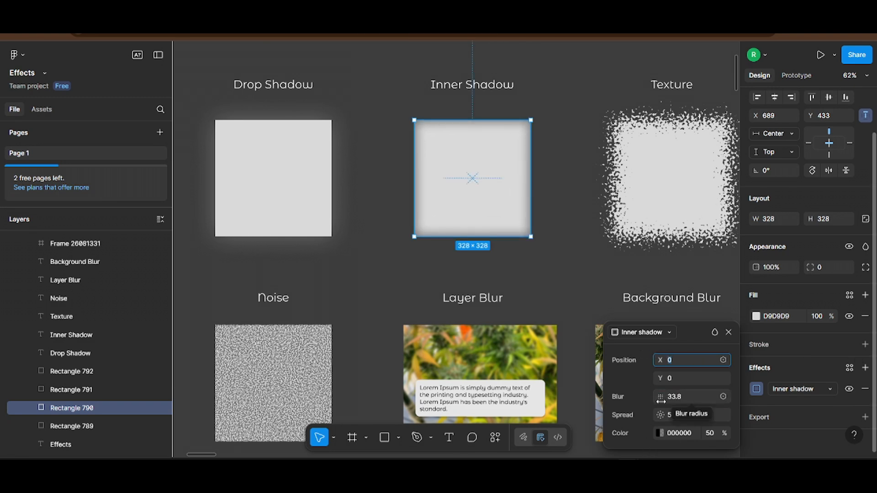
{"action": "mouse_move", "coordinate": [660, 415]}
{"action": "left_mouse_down"}
{"action": "mouse_move", "coordinate": [466, 412]}
{"action": "mouse_move", "coordinate": [413, 401]}
{"action": "mouse_move", "coordinate": [804, 392]}
{"action": "mouse_move", "coordinate": [664, 392]}
{"action": "mouse_move", "coordinate": [660, 415]}
{"action": "left_mouse_up"}
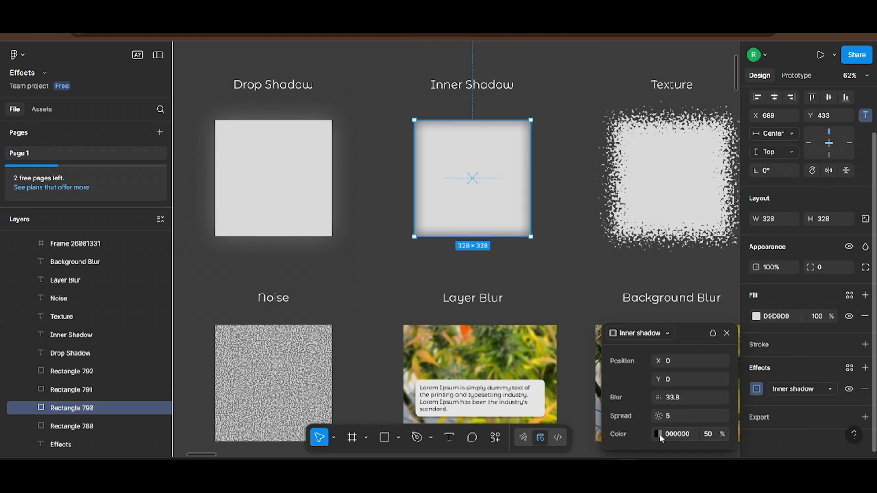
- Set the colour opacity of the Inner Shadow sample's effect to 100%
{"action": "left_click", "coordinate": [659, 434]}
{"action": "left_click", "coordinate": [711, 433]}
{"action": "type", "text": "100"}
{"action": "key", "text": "Return"}
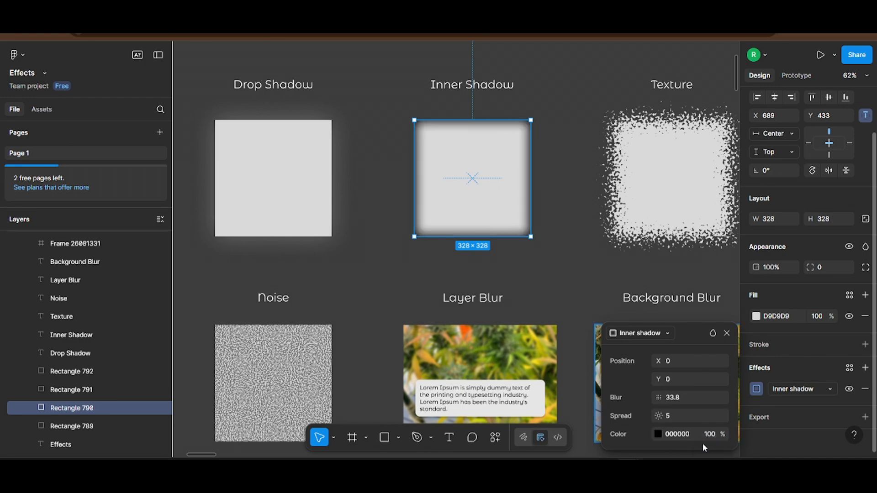
- Try a colour opacity of 0% on the Inner Shadow sample's effect
{"action": "left_click", "coordinate": [713, 435]}
{"action": "type", "text": "0"}
{"action": "key", "text": "Return"}
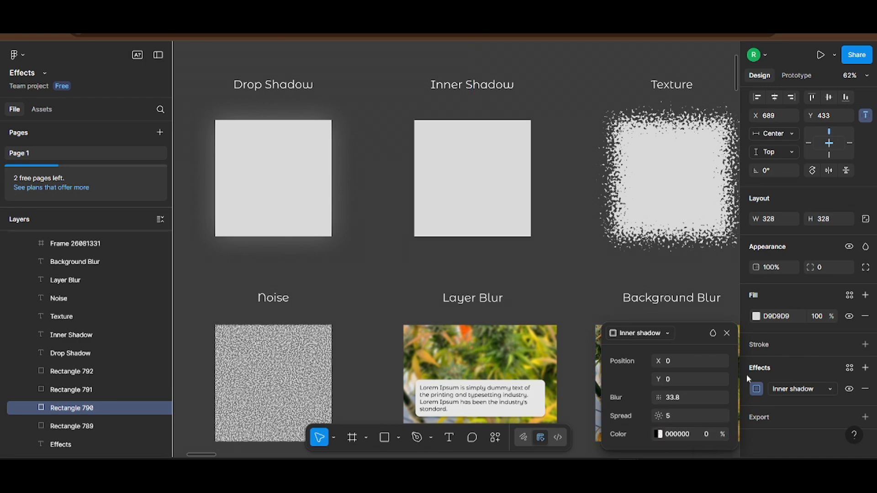
{"action": "left_click", "coordinate": [544, 257]}
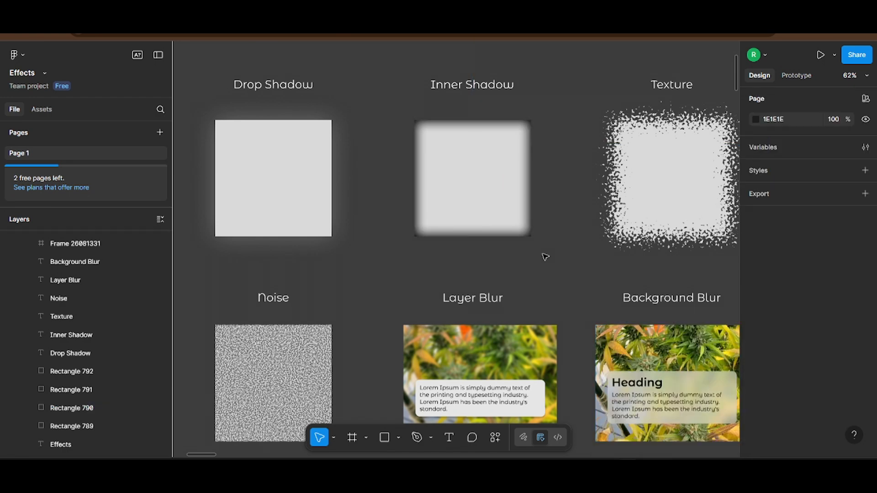
- Open the Texture sample's effect settings and try a size of 31.3 and a size of 0
{"action": "scroll", "coordinate": [545, 257], "scroll_direction": "right", "scroll_amount": 3}
{"action": "left_click", "coordinate": [513, 172]}
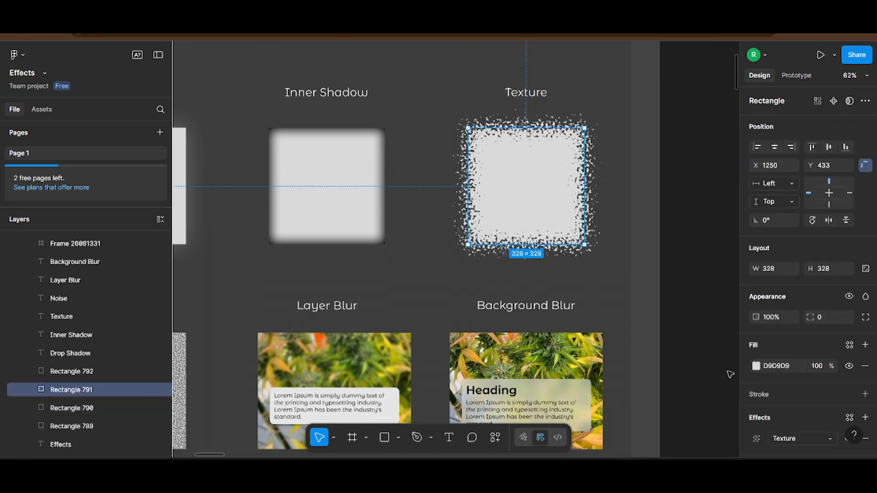
{"action": "left_click", "coordinate": [759, 439]}
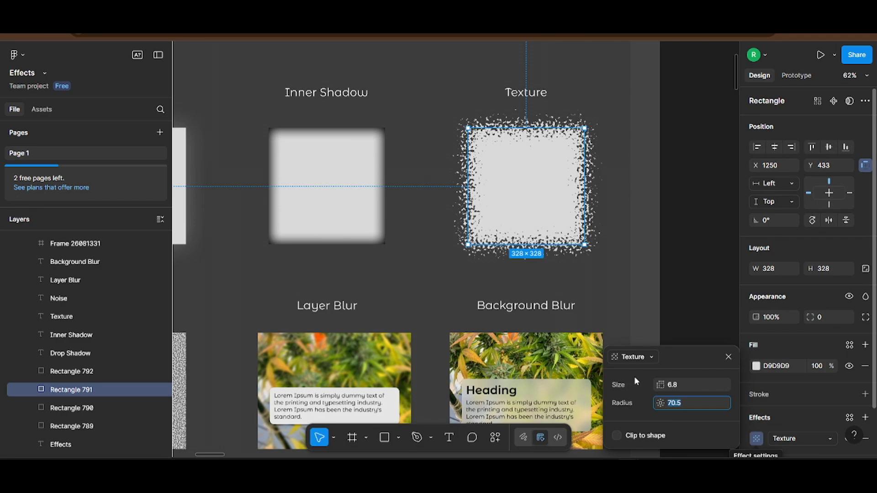
{"action": "left_click_drag", "start_coordinate": [660, 384], "coordinate": [777, 384]}
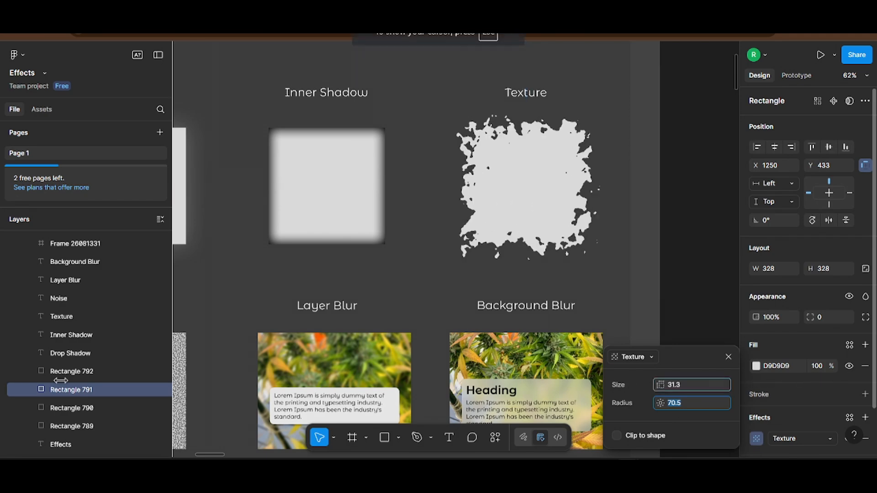
{"action": "left_click_drag", "start_coordinate": [60, 380], "coordinate": [364, 339]}
{"action": "left_click_drag", "start_coordinate": [515, 344], "coordinate": [541, 344]}
- Set the Texture sample's effect size to 0.5 and inspect the grain along its edges
{"action": "scroll", "coordinate": [638, 224], "scroll_direction": "up", "scroll_amount": 10}
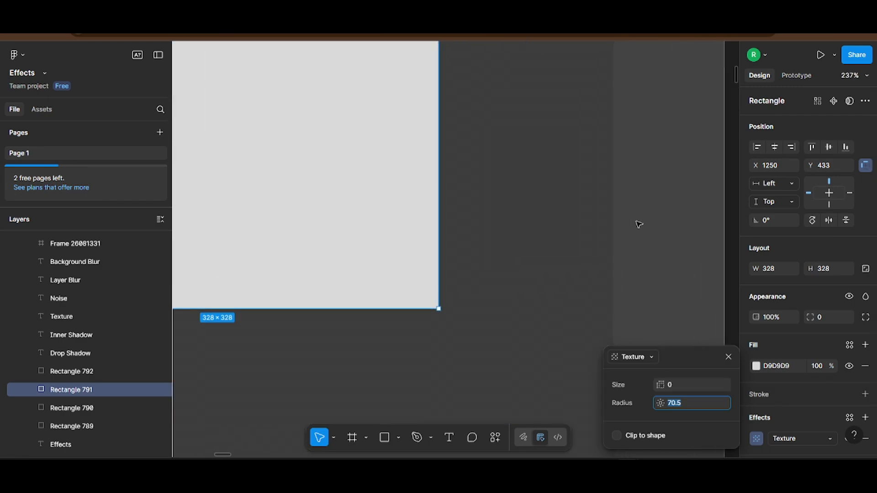
{"action": "scroll", "coordinate": [638, 224], "scroll_direction": "down", "scroll_amount": 2}
{"action": "left_click_drag", "start_coordinate": [655, 385], "coordinate": [660, 385]}
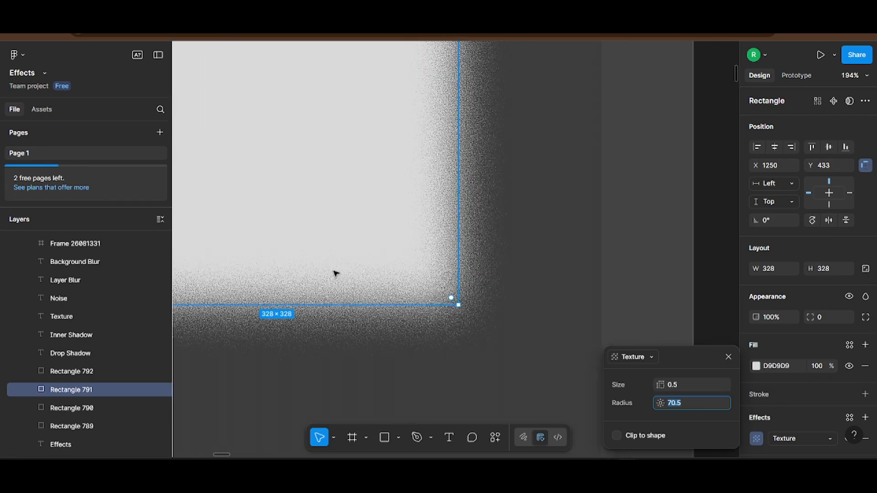
{"action": "left_click_drag", "start_coordinate": [334, 273], "coordinate": [447, 430]}
{"action": "scroll", "coordinate": [578, 279], "scroll_direction": "down", "scroll_amount": 10}
{"action": "scroll", "coordinate": [501, 340], "scroll_direction": "down", "scroll_amount": 3}
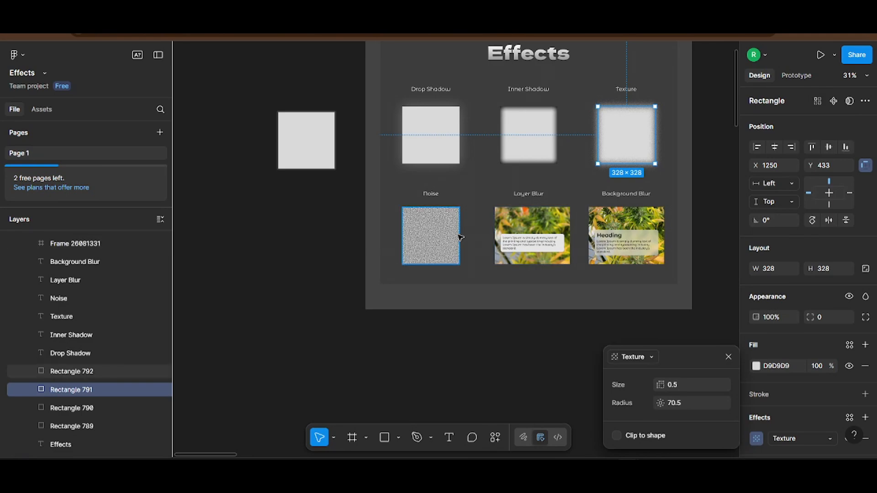
- Set the Noise sample's noise size to 7.3 and its density to 74%
{"action": "scroll", "coordinate": [409, 247], "scroll_direction": "up", "scroll_amount": 10}
{"action": "scroll", "coordinate": [521, 210], "scroll_direction": "right", "scroll_amount": 1}
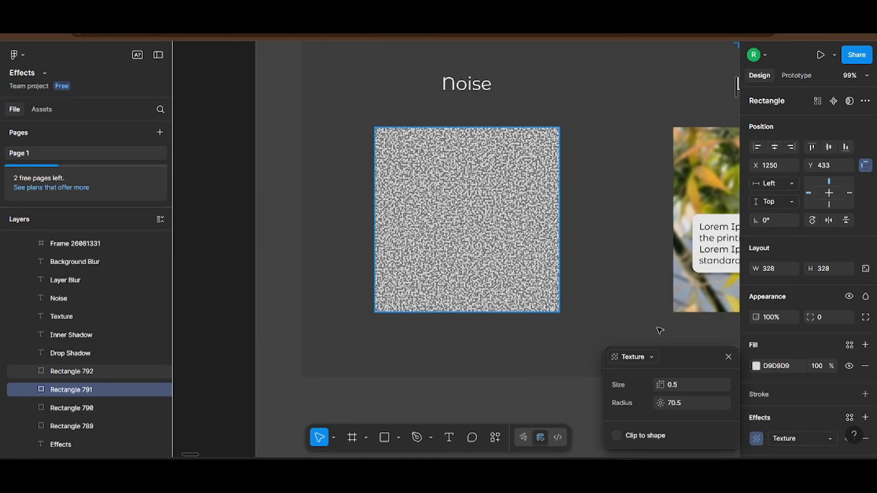
{"action": "left_click", "coordinate": [486, 227]}
{"action": "key", "text": "Escape"}
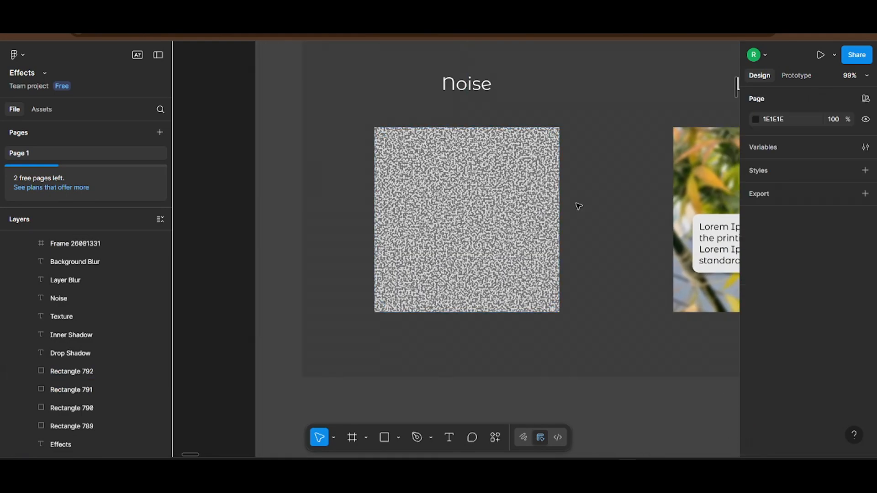
{"action": "left_click", "coordinate": [539, 217]}
{"action": "left_click", "coordinate": [757, 438]}
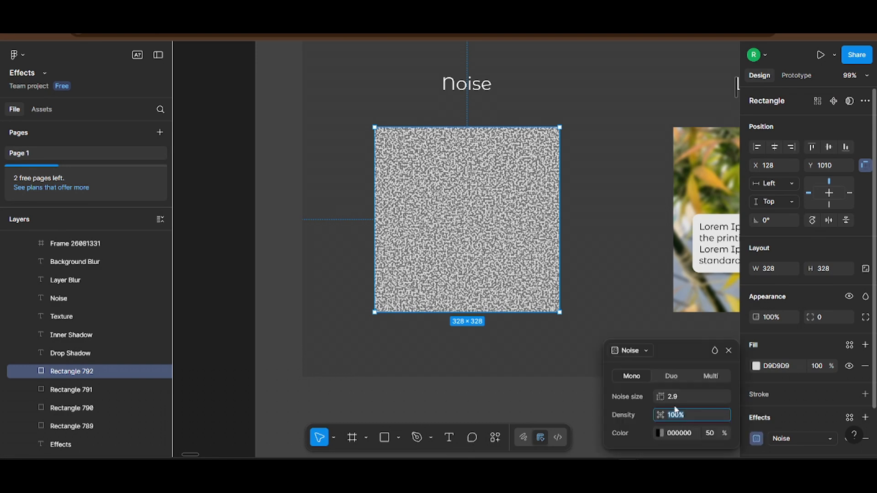
{"action": "left_click", "coordinate": [659, 396]}
{"action": "left_click_drag", "start_coordinate": [659, 396], "coordinate": [711, 379]}
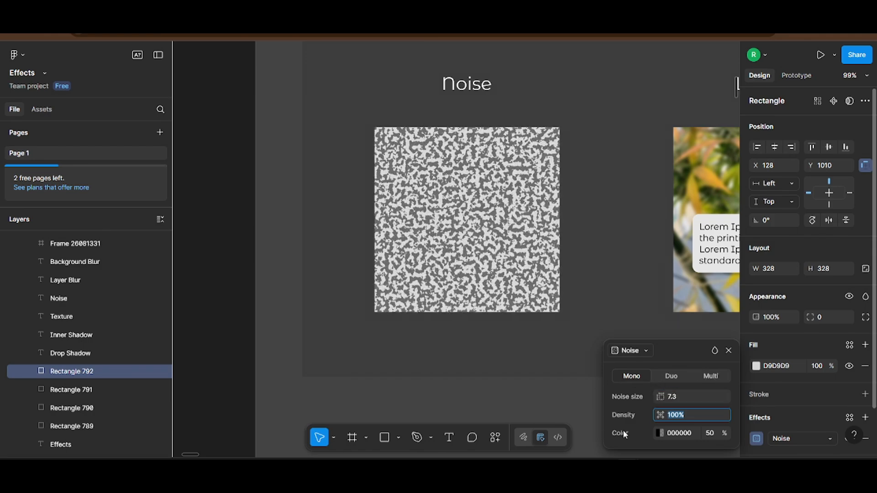
{"action": "left_click_drag", "start_coordinate": [660, 415], "coordinate": [463, 267]}
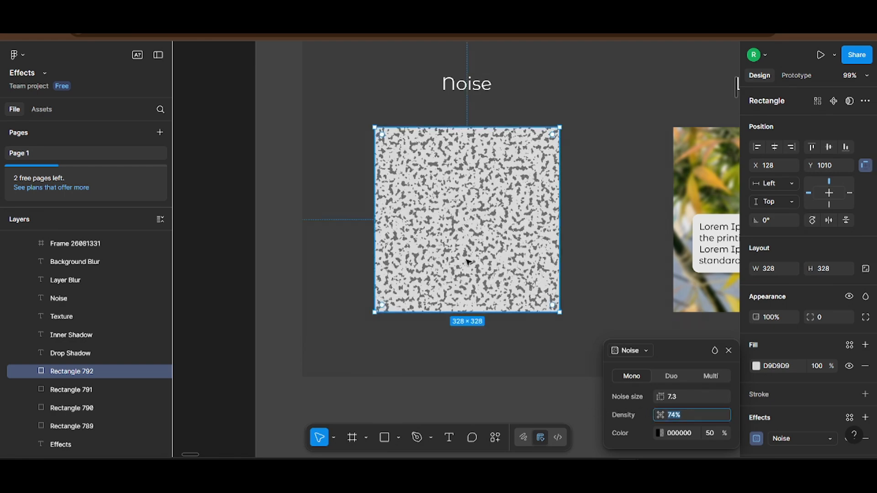
- Change the Noise sample's noise colour to a dark red and deselect the square
{"action": "left_click", "coordinate": [662, 434]}
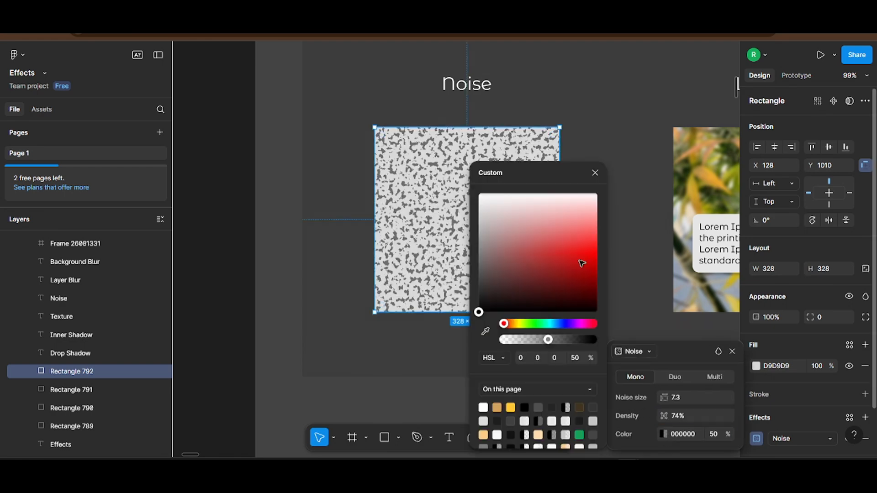
{"action": "left_click_drag", "start_coordinate": [580, 262], "coordinate": [596, 274]}
{"action": "left_click", "coordinate": [309, 274]}
- Examine the Layer Blur and Background Blur samples side by side
{"action": "scroll", "coordinate": [497, 298], "scroll_direction": "right", "scroll_amount": 6}
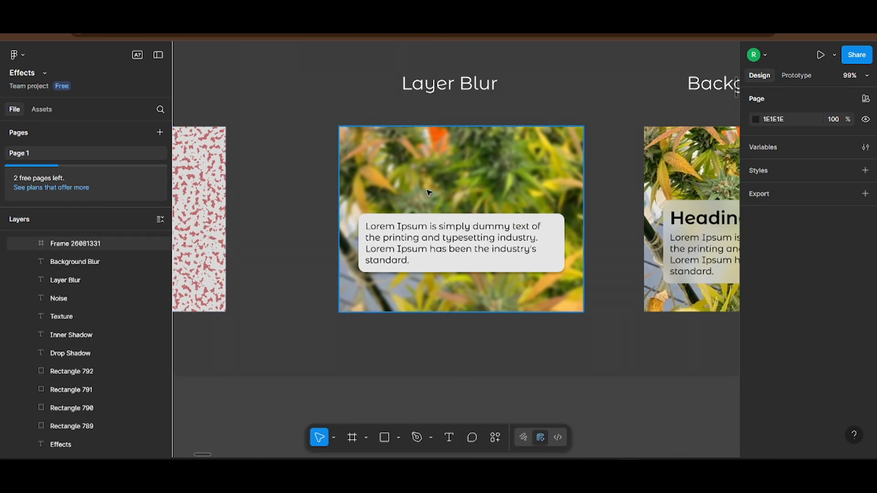
{"action": "scroll", "coordinate": [503, 260], "scroll_direction": "right", "scroll_amount": 3}
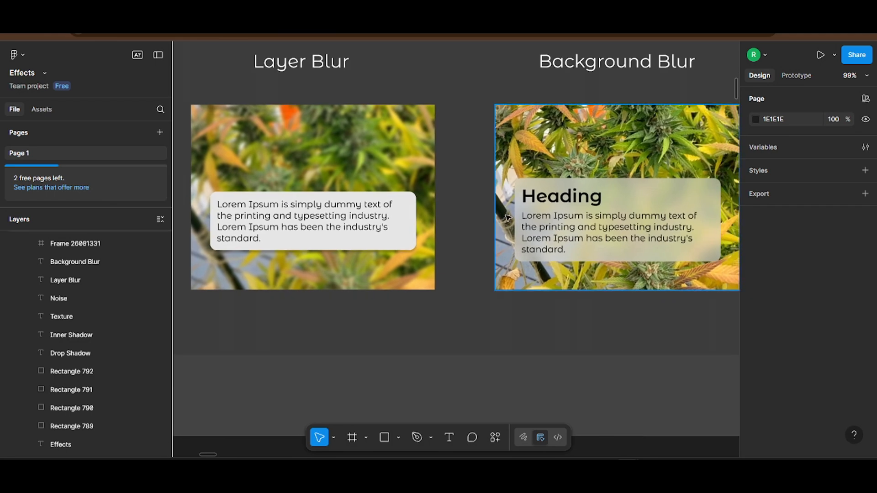
{"action": "scroll", "coordinate": [546, 253], "scroll_direction": "down", "scroll_amount": 3}
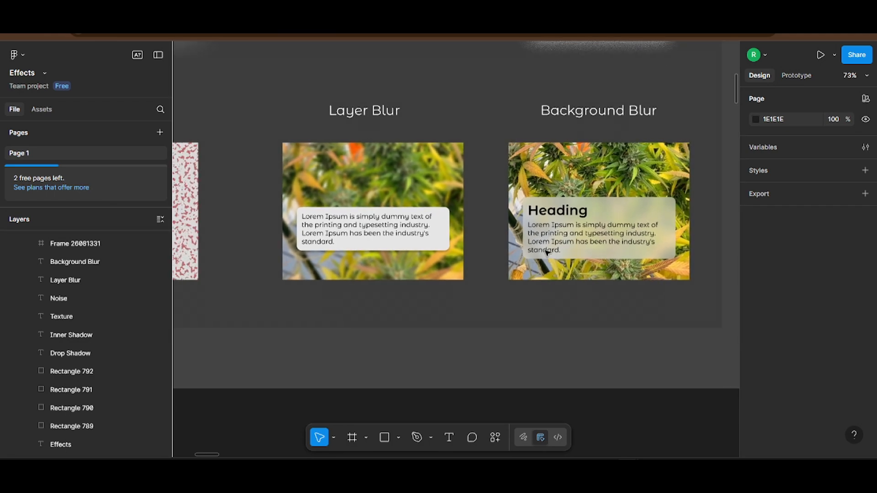
{"action": "scroll", "coordinate": [547, 252], "scroll_direction": "up", "scroll_amount": 2}
{"action": "left_click_drag", "start_coordinate": [638, 245], "coordinate": [433, 363]}
- Find the Layer vs Background Blur frame and examine its two example designs up close
{"action": "scroll", "coordinate": [433, 363], "scroll_direction": "down", "scroll_amount": 6}
{"action": "left_click_drag", "start_coordinate": [507, 339], "coordinate": [440, 345]}
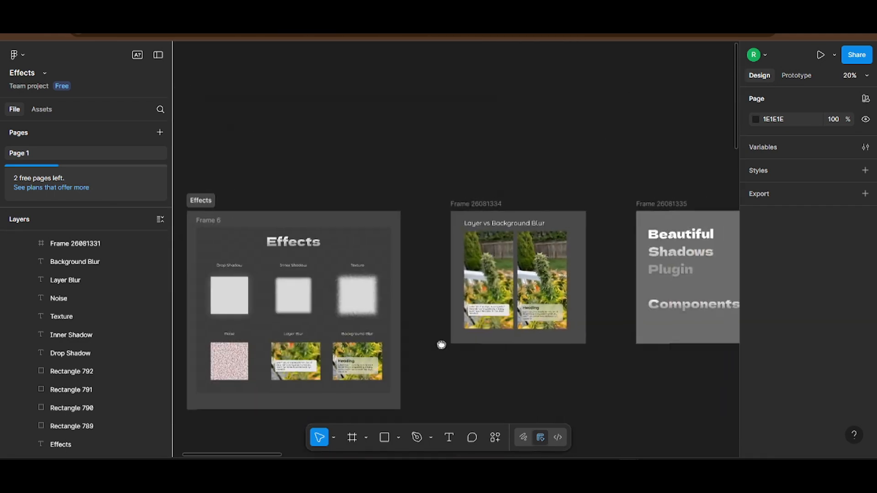
{"action": "scroll", "coordinate": [495, 296], "scroll_direction": "up", "scroll_amount": 6}
{"action": "left_click_drag", "start_coordinate": [552, 315], "coordinate": [400, 314]}
{"action": "scroll", "coordinate": [390, 320], "scroll_direction": "down", "scroll_amount": 2}
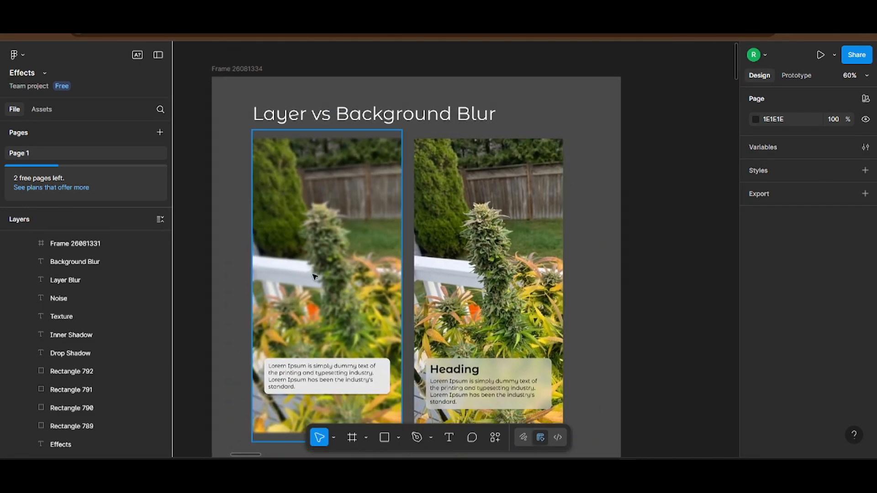
{"action": "scroll", "coordinate": [343, 259], "scroll_direction": "up", "scroll_amount": 3}
{"action": "left_click_drag", "start_coordinate": [312, 275], "coordinate": [348, 222]}
{"action": "scroll", "coordinate": [343, 258], "scroll_direction": "down", "scroll_amount": 2}
- Compare the text cards and blurred image in the comparison frame, and review the image's Layer blur settings
{"action": "double_click", "coordinate": [372, 344]}
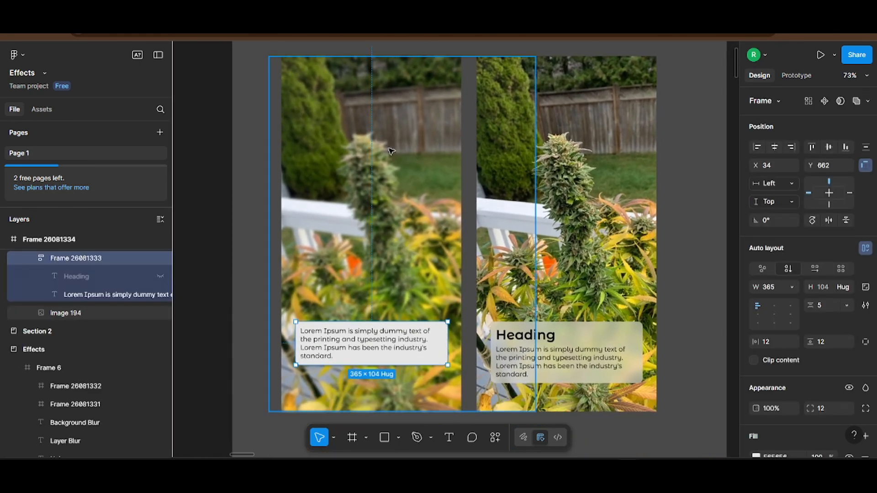
{"action": "left_click", "coordinate": [391, 151]}
{"action": "scroll", "coordinate": [390, 151], "scroll_direction": "up", "scroll_amount": 1}
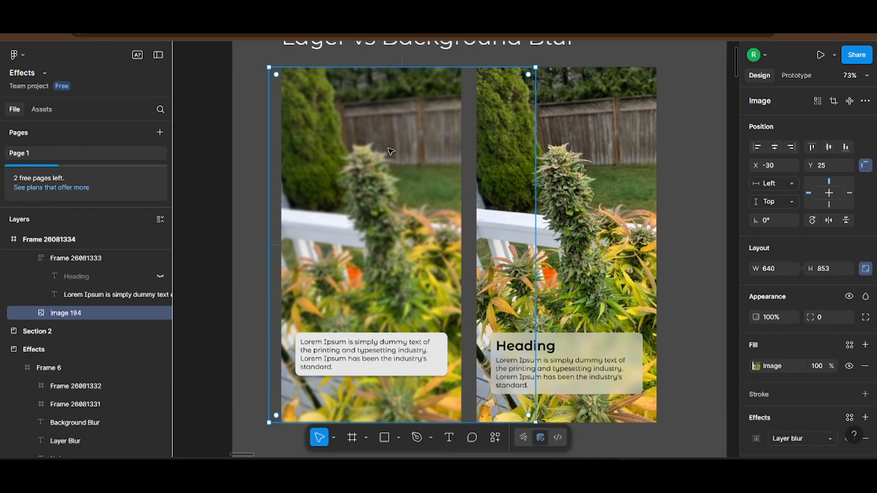
{"action": "left_click", "coordinate": [583, 369]}
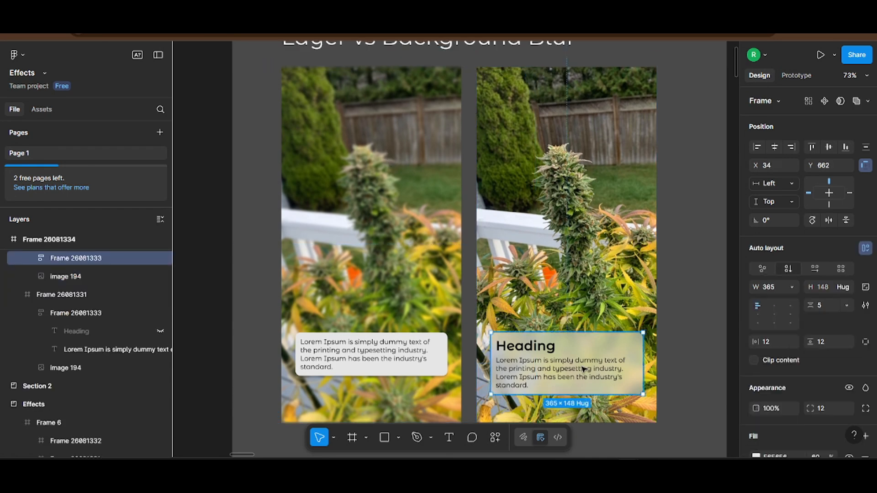
{"action": "left_click", "coordinate": [400, 270]}
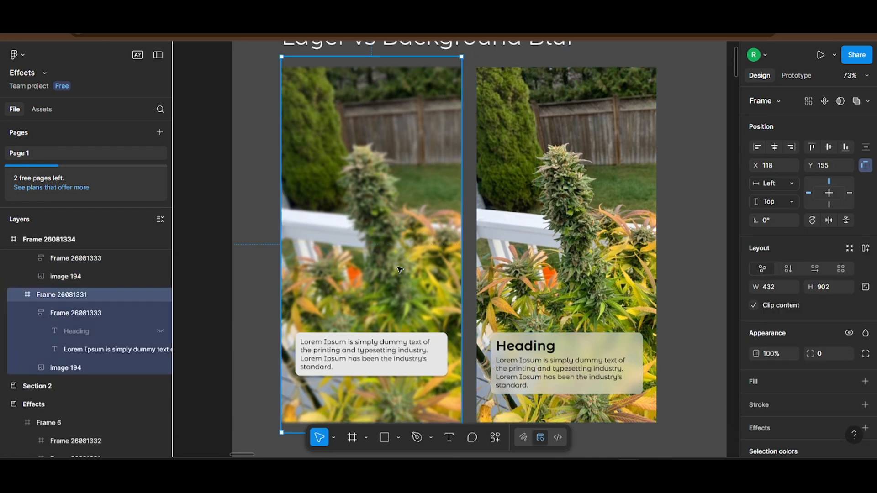
{"action": "left_click", "coordinate": [346, 372]}
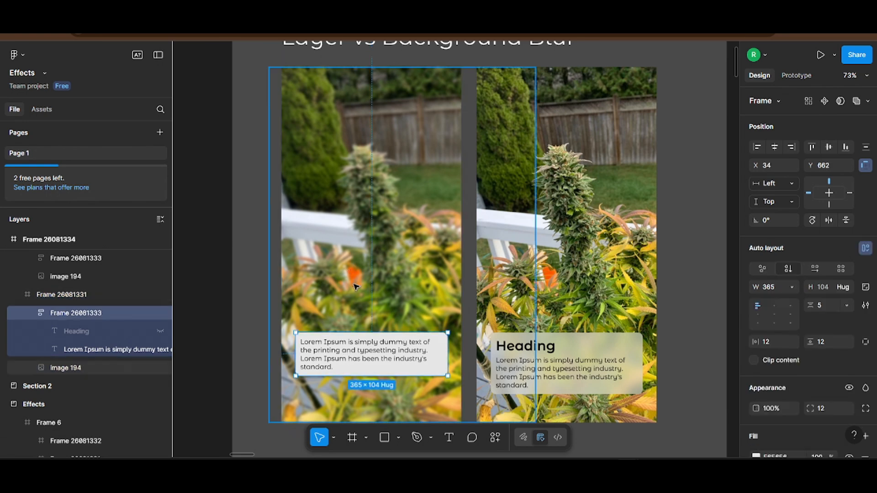
{"action": "left_click", "coordinate": [356, 287]}
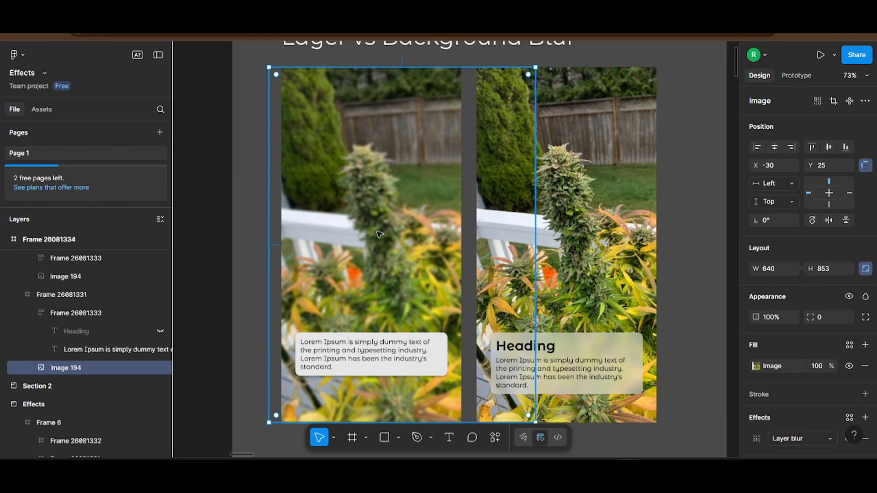
{"action": "left_click", "coordinate": [757, 439]}
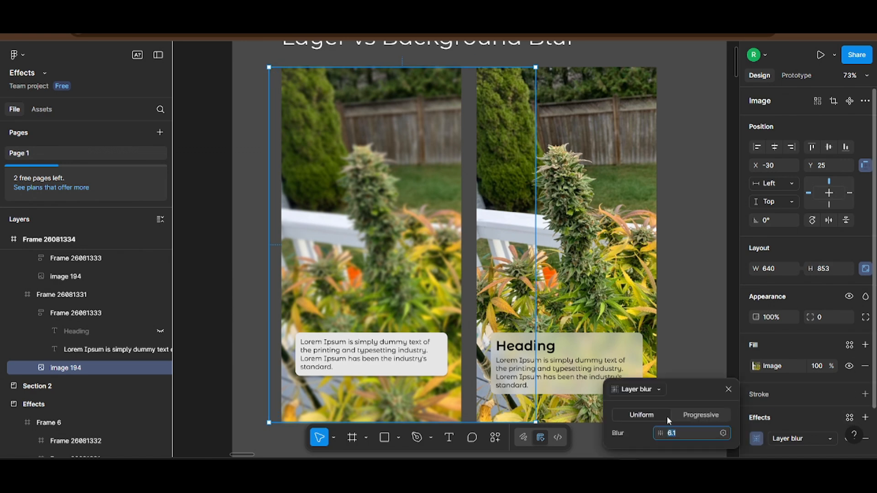
- Preview Layer blur as the effect type on the layer blur example's text card, but keep Drop shadow
{"action": "left_click", "coordinate": [402, 361]}
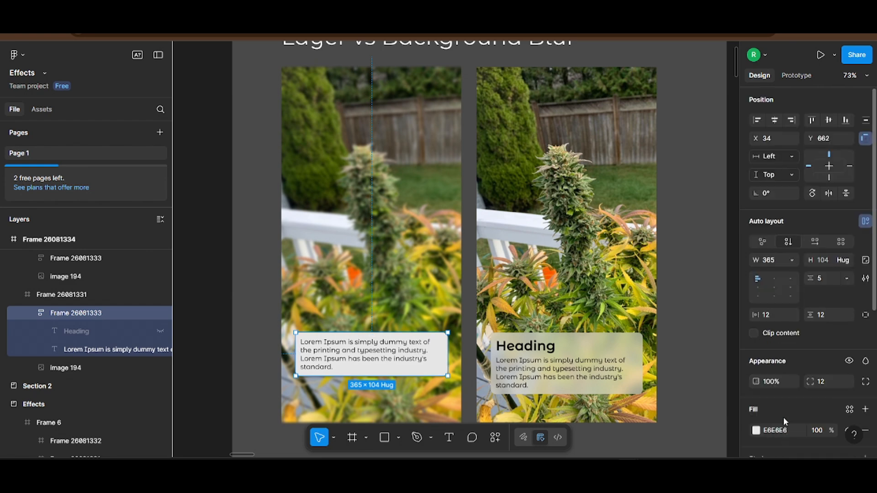
{"action": "scroll", "coordinate": [785, 421], "scroll_direction": "down", "scroll_amount": 5}
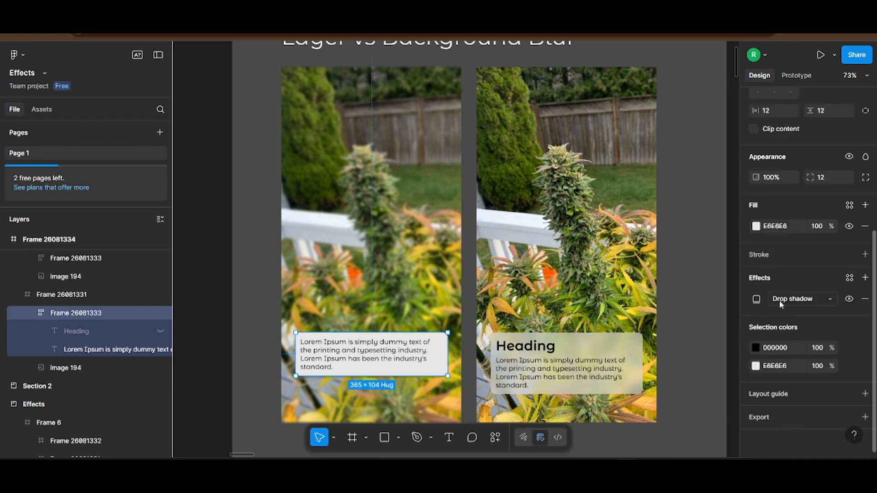
{"action": "left_click", "coordinate": [797, 299]}
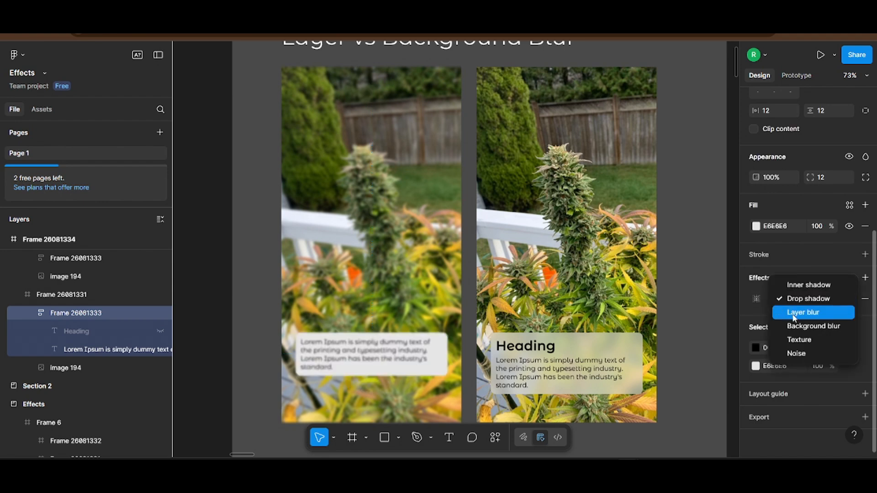
{"action": "left_click", "coordinate": [786, 301]}
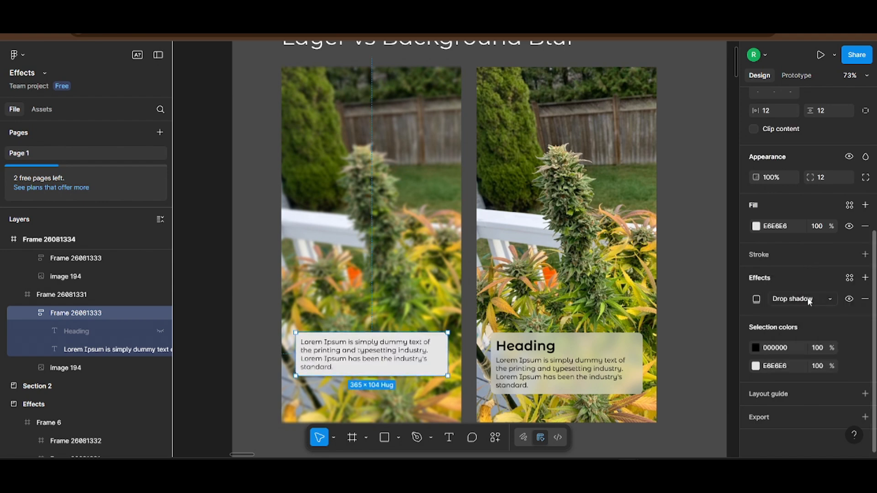
- Try a second effect of type Layer blur on the layer blur example's text card, and remove it again
{"action": "left_click", "coordinate": [865, 280]}
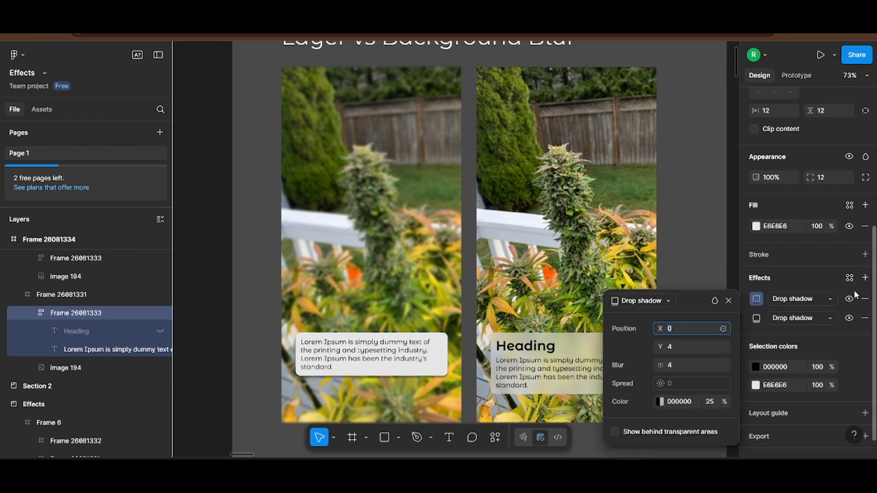
{"action": "left_click", "coordinate": [785, 307]}
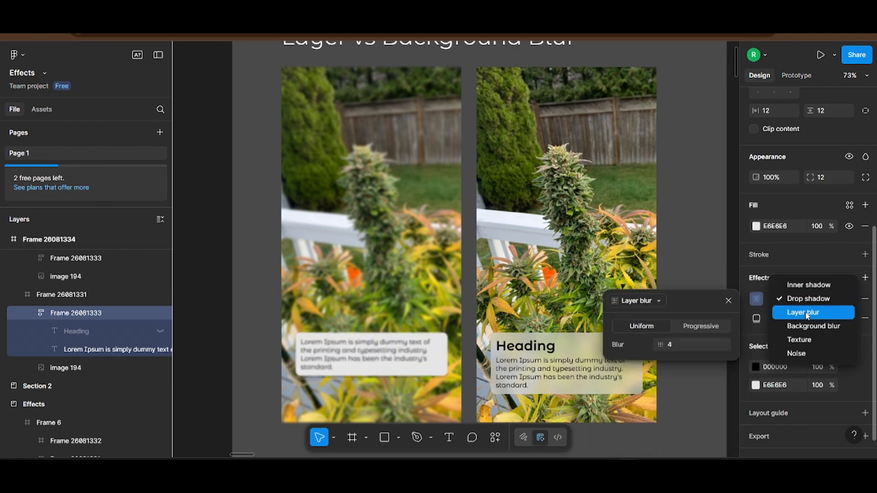
{"action": "left_click", "coordinate": [805, 313]}
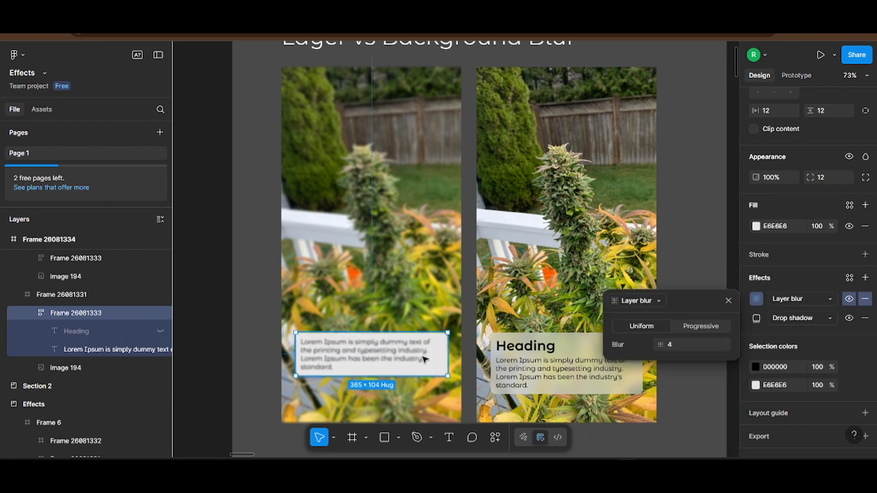
{"action": "left_click", "coordinate": [865, 299]}
- Review the background blur example's text card and image, and compare its frame with the layer blur example's frame
{"action": "scroll", "coordinate": [614, 364], "scroll_direction": "right", "scroll_amount": 5}
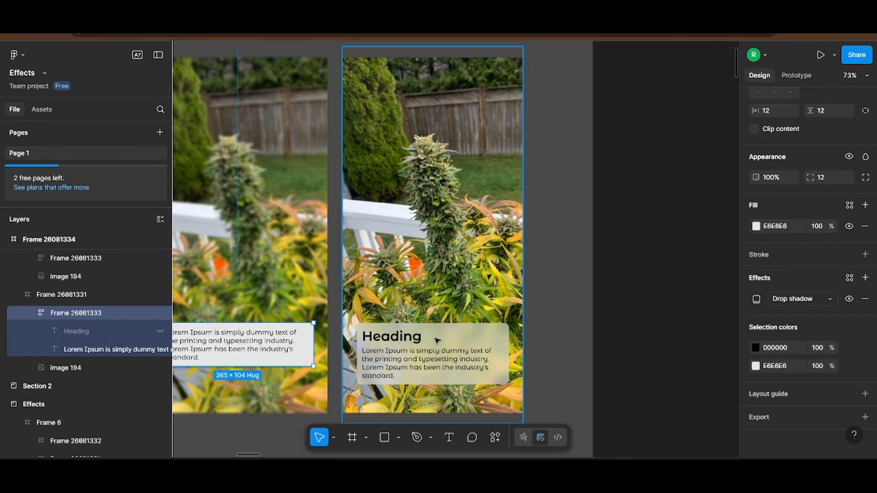
{"action": "left_click", "coordinate": [455, 362]}
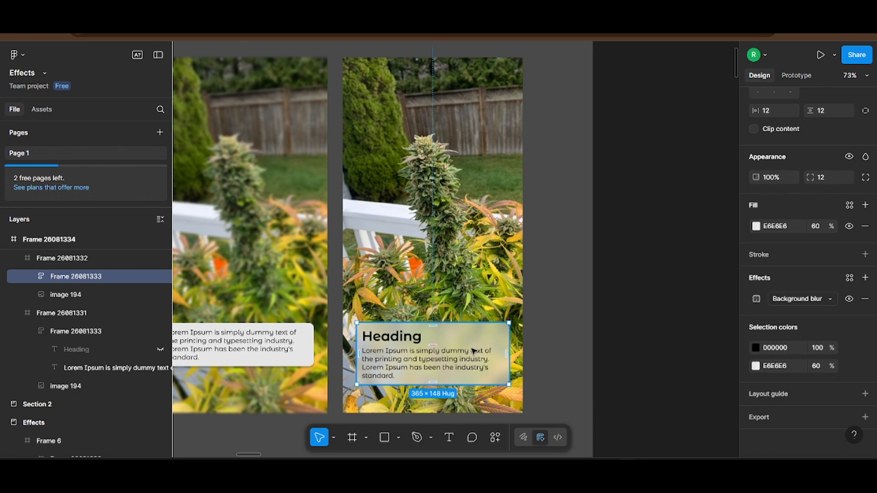
{"action": "left_click", "coordinate": [473, 179]}
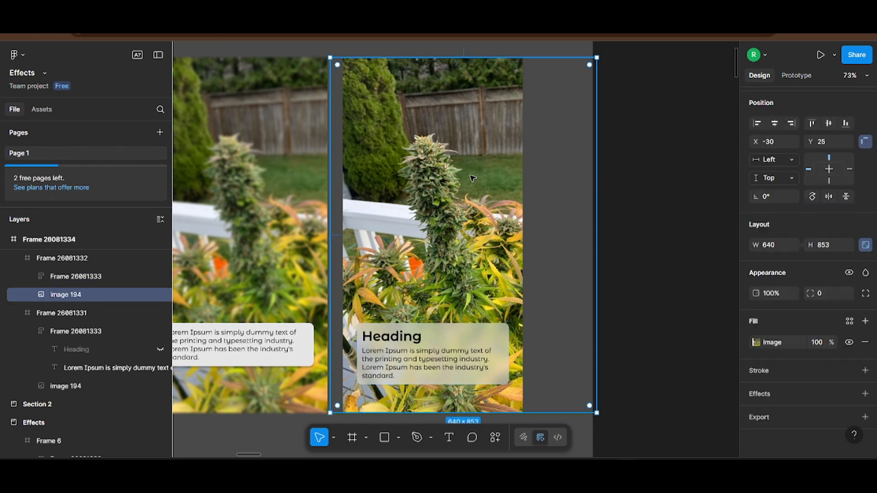
{"action": "scroll", "coordinate": [593, 228], "scroll_direction": "left", "scroll_amount": 5}
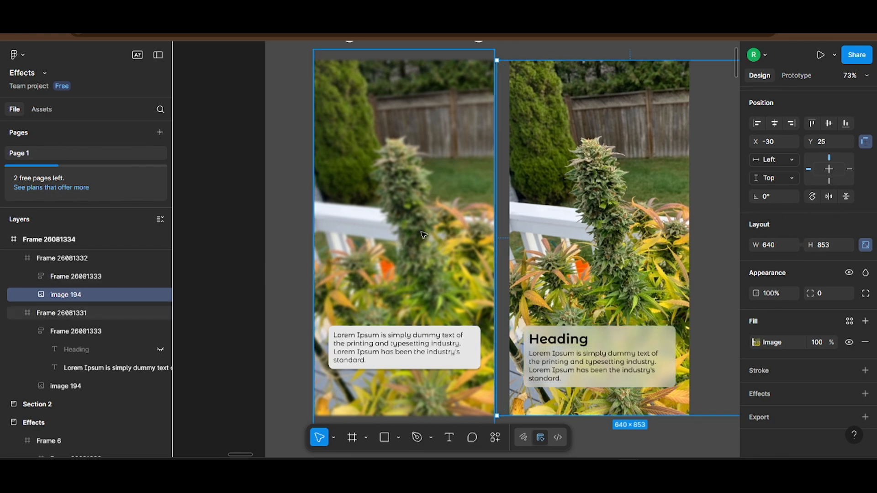
{"action": "left_click", "coordinate": [430, 206]}
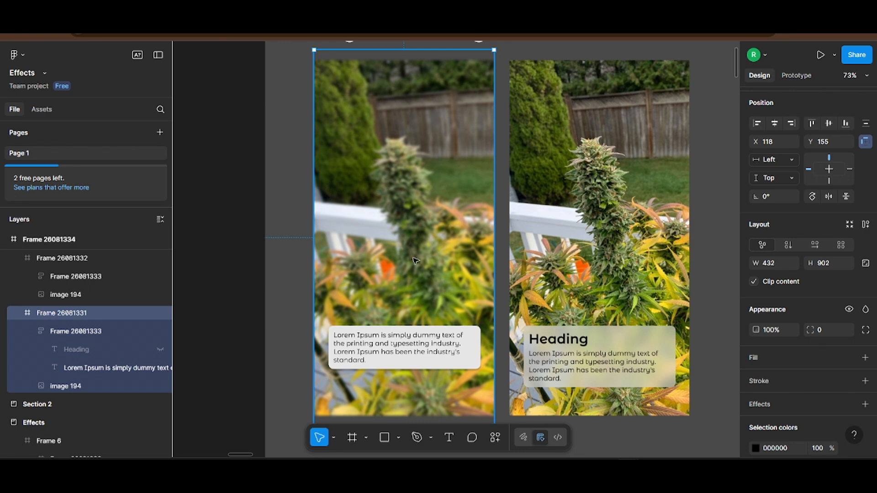
{"action": "left_click", "coordinate": [643, 223]}
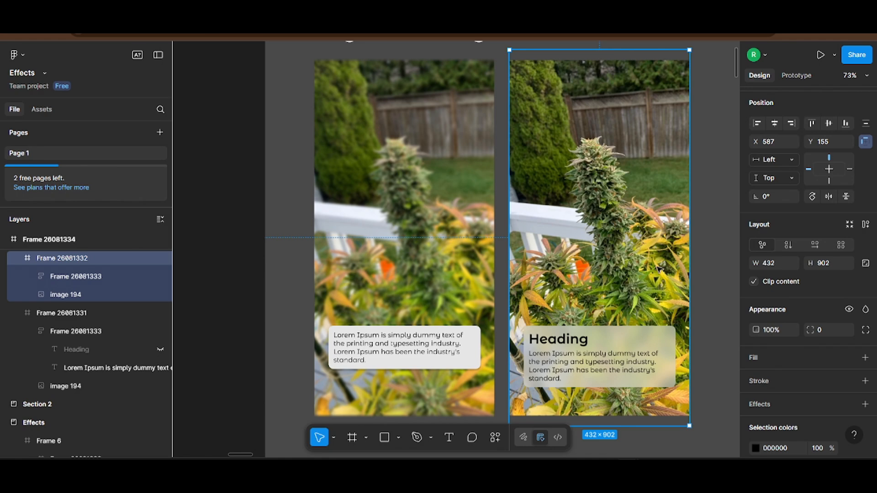
- Draw a frame about 324 × 523 on the empty canvas between the blur comparison and the Beautiful Shadows Plugin frame
{"action": "left_click_drag", "start_coordinate": [658, 269], "coordinate": [523, 274]}
{"action": "scroll", "coordinate": [523, 274], "scroll_direction": "down", "scroll_amount": 2}
{"action": "left_click_drag", "start_coordinate": [593, 277], "coordinate": [421, 288]}
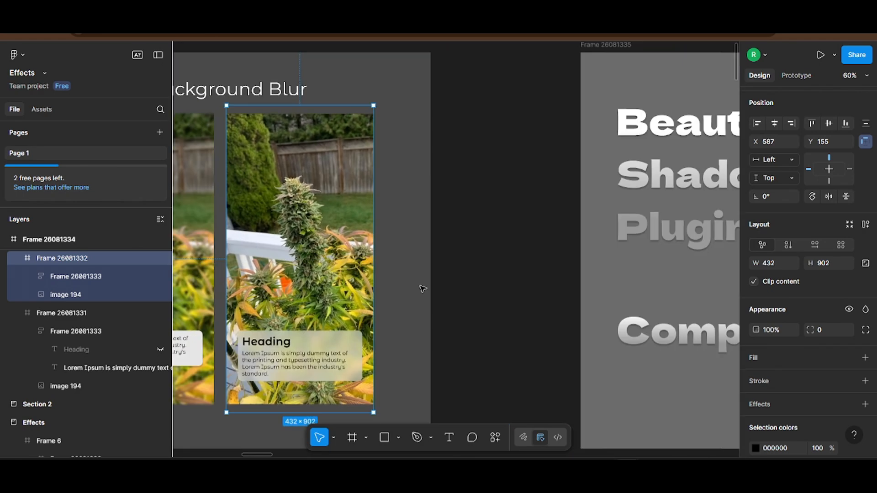
{"action": "scroll", "coordinate": [594, 294], "scroll_direction": "down", "scroll_amount": 2}
{"action": "left_click_drag", "start_coordinate": [562, 292], "coordinate": [371, 289]}
{"action": "scroll", "coordinate": [536, 295], "scroll_direction": "up", "scroll_amount": 5}
{"action": "left_click_drag", "start_coordinate": [601, 303], "coordinate": [631, 312]}
{"action": "scroll", "coordinate": [551, 278], "scroll_direction": "down", "scroll_amount": 3}
{"action": "scroll", "coordinate": [632, 312], "scroll_direction": "down", "scroll_amount": 2}
{"action": "scroll", "coordinate": [584, 276], "scroll_direction": "down", "scroll_amount": 1}
{"action": "scroll", "coordinate": [584, 276], "scroll_direction": "left", "scroll_amount": 1}
{"action": "left_click", "coordinate": [385, 438]}
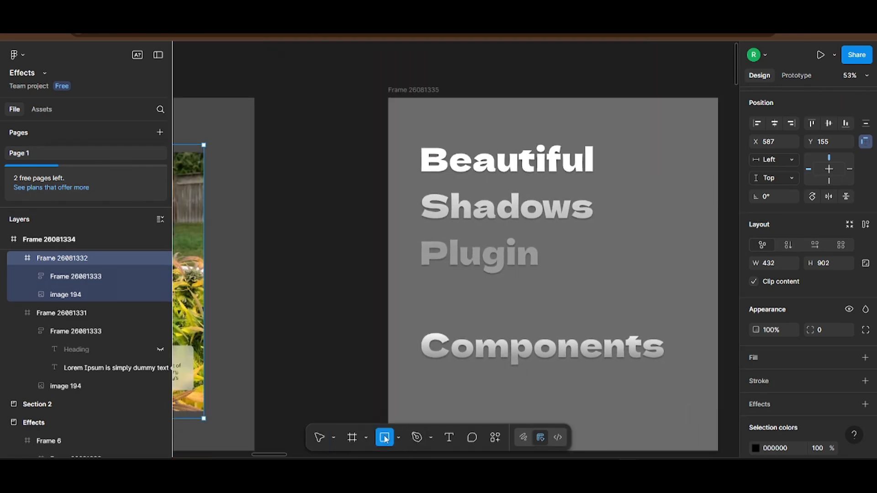
{"action": "left_click", "coordinate": [353, 439]}
{"action": "mouse_move", "coordinate": [274, 177]}
{"action": "left_mouse_down"}
{"action": "mouse_move", "coordinate": [339, 306]}
{"action": "mouse_move", "coordinate": [373, 336]}
{"action": "left_mouse_up"}
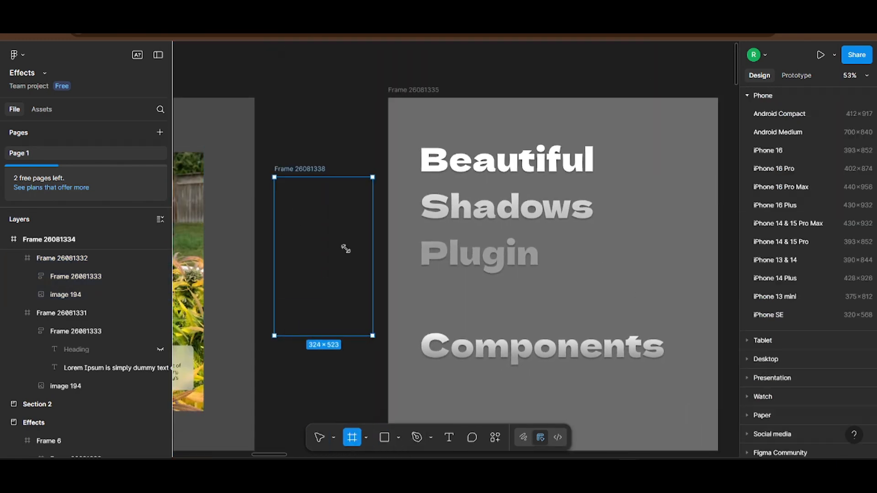
{"action": "key", "text": "Escape"}
- Draw a 186 × 186 rectangle in the middle of the new white frame
{"action": "left_click", "coordinate": [385, 438]}
{"action": "mouse_move", "coordinate": [293, 207]}
{"action": "left_mouse_down"}
{"action": "mouse_move", "coordinate": [349, 264]}
{"action": "mouse_move", "coordinate": [338, 252]}
{"action": "mouse_move", "coordinate": [330, 260]}
{"action": "left_mouse_up"}
{"action": "left_click", "coordinate": [337, 138]}
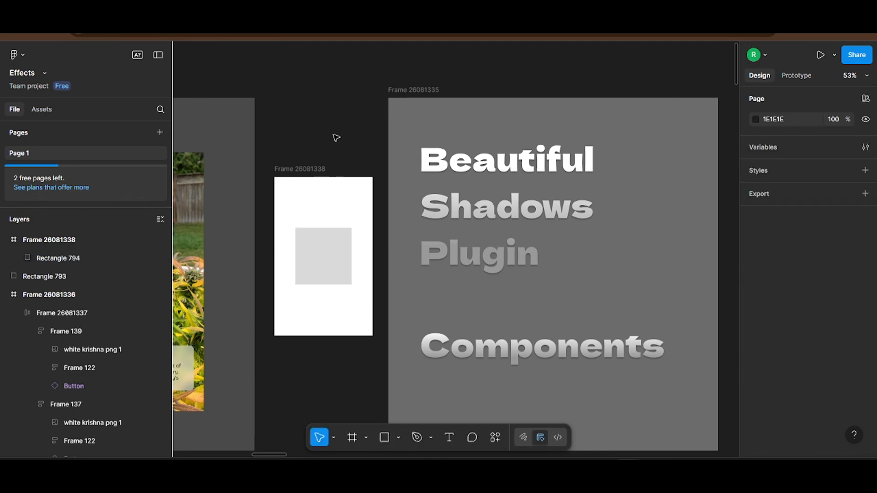
- Add a drop shadow to the grey rectangle and adjust its horizontal offset and blur
{"action": "left_click", "coordinate": [335, 256]}
{"action": "left_click", "coordinate": [766, 420]}
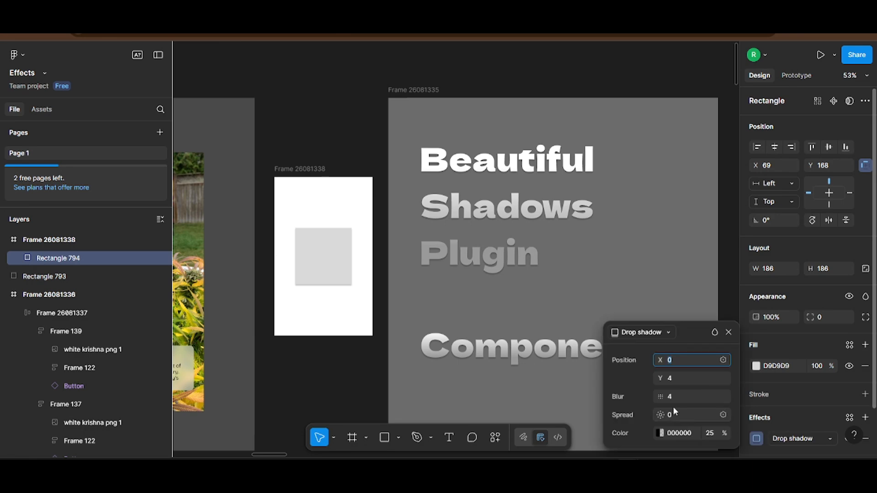
{"action": "left_click_drag", "start_coordinate": [660, 361], "coordinate": [667, 361]}
{"action": "mouse_move", "coordinate": [660, 397]}
{"action": "left_mouse_down"}
{"action": "mouse_move", "coordinate": [671, 418]}
{"action": "mouse_move", "coordinate": [653, 396]}
{"action": "left_mouse_up"}
{"action": "left_click", "coordinate": [343, 161]}
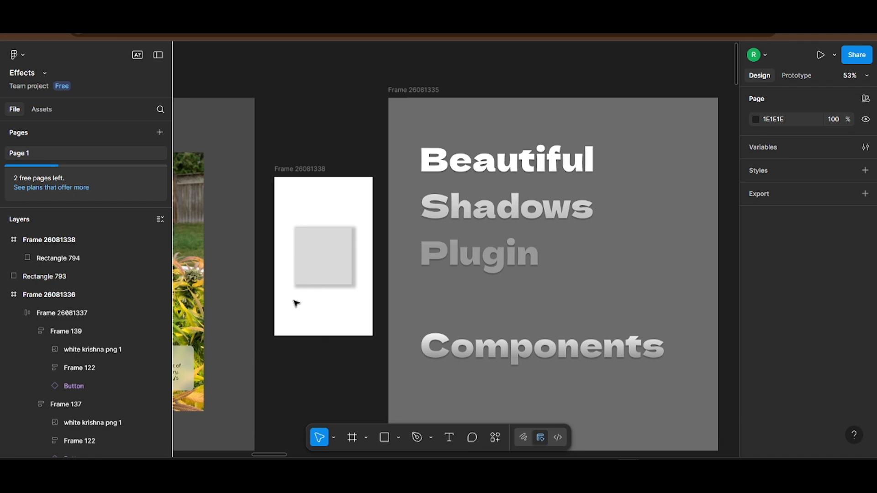
- Remove the drop shadow from the grey rectangle
{"action": "left_click", "coordinate": [321, 269]}
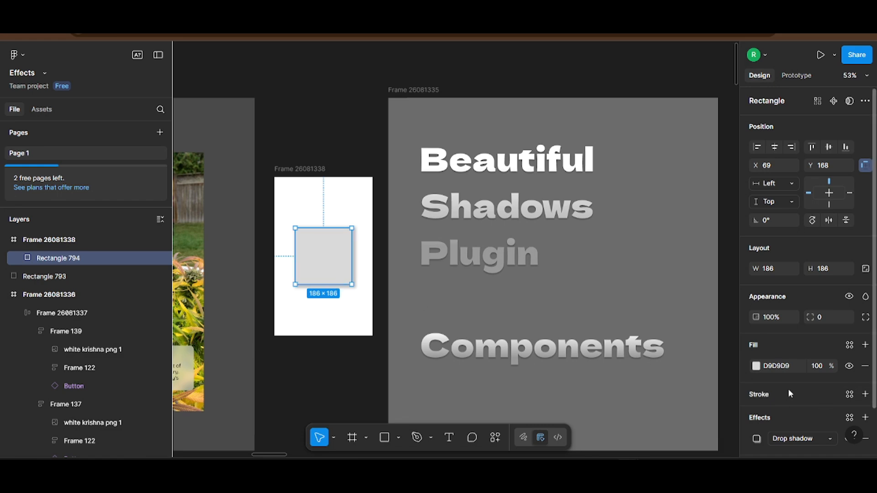
{"action": "scroll", "coordinate": [806, 390], "scroll_direction": "down", "scroll_amount": 2}
{"action": "left_click", "coordinate": [865, 388]}
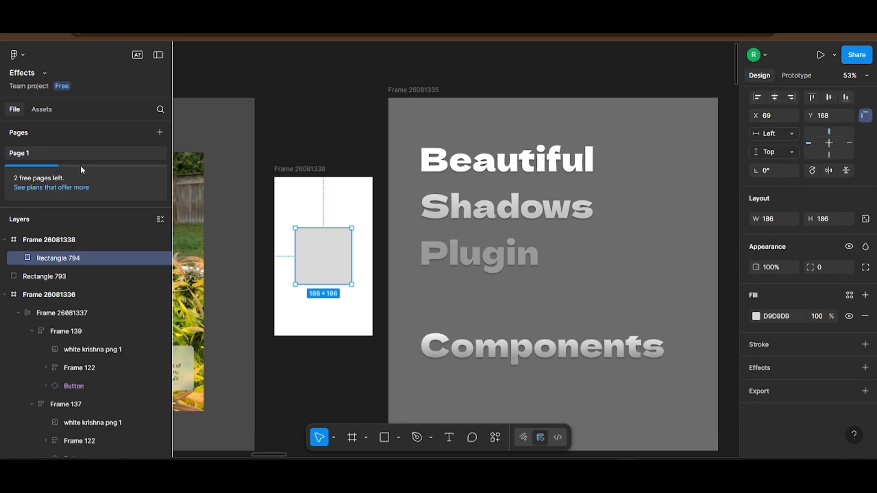
- Find the Beautiful Shadows plugin with the search text "Beauti" and run it on the grey rectangle
{"action": "left_click", "coordinate": [16, 55]}
{"action": "mouse_move", "coordinate": [55, 231]}
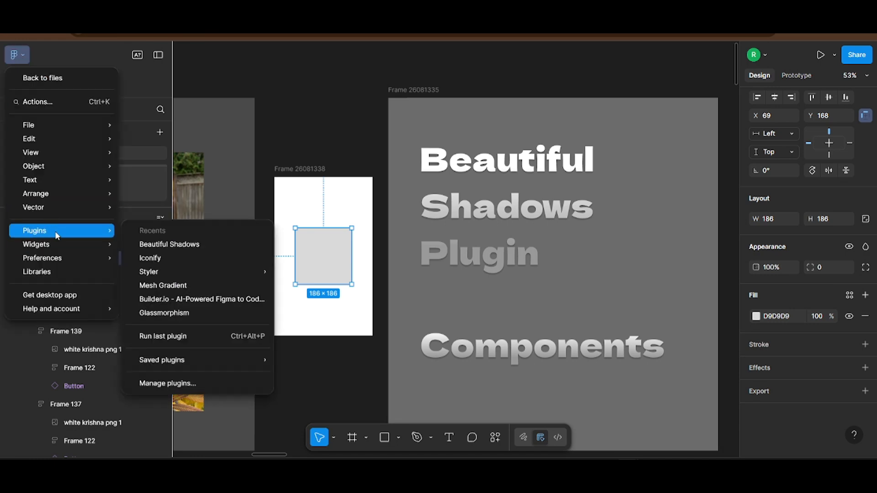
{"action": "left_click", "coordinate": [215, 383]}
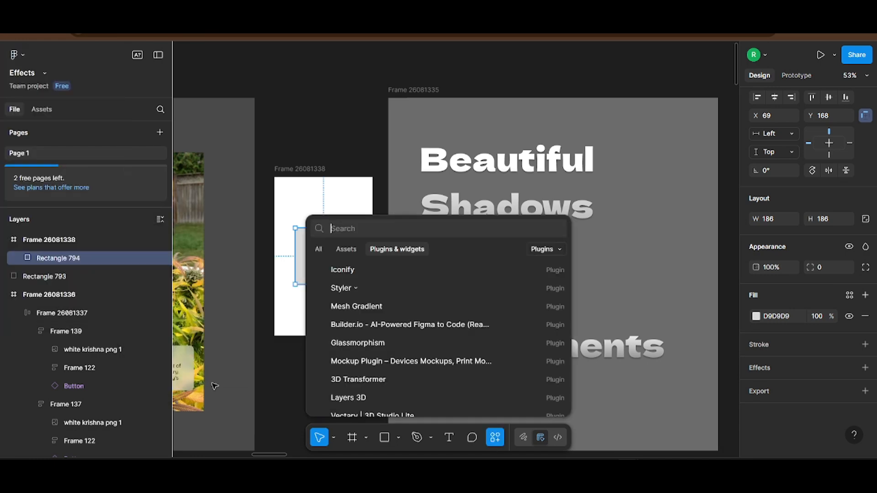
{"action": "type", "text": "Be"}
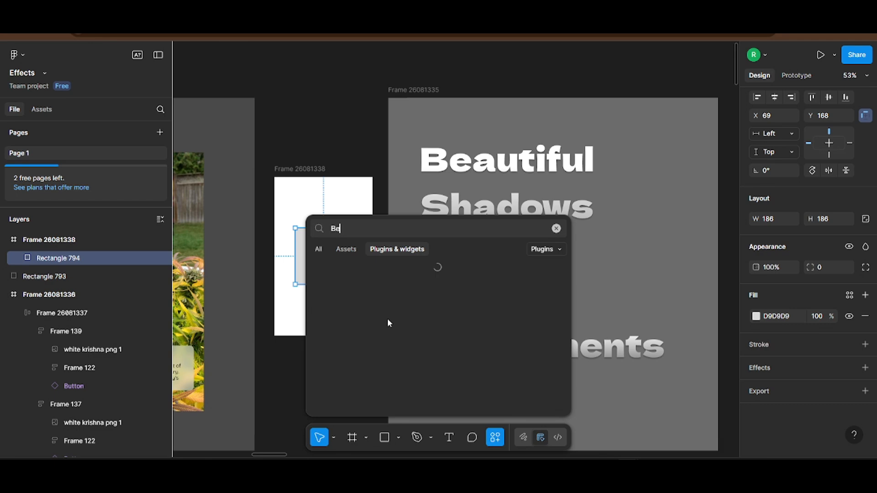
{"action": "type", "text": "auti"}
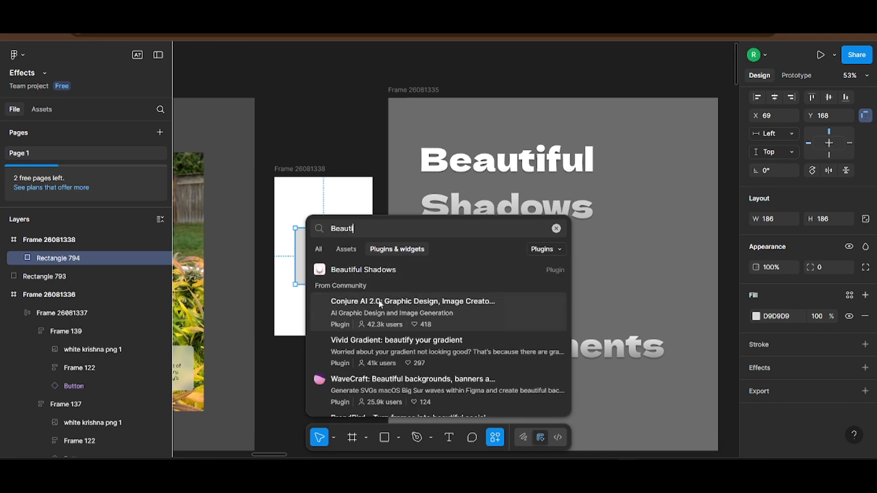
{"action": "left_click", "coordinate": [406, 272]}
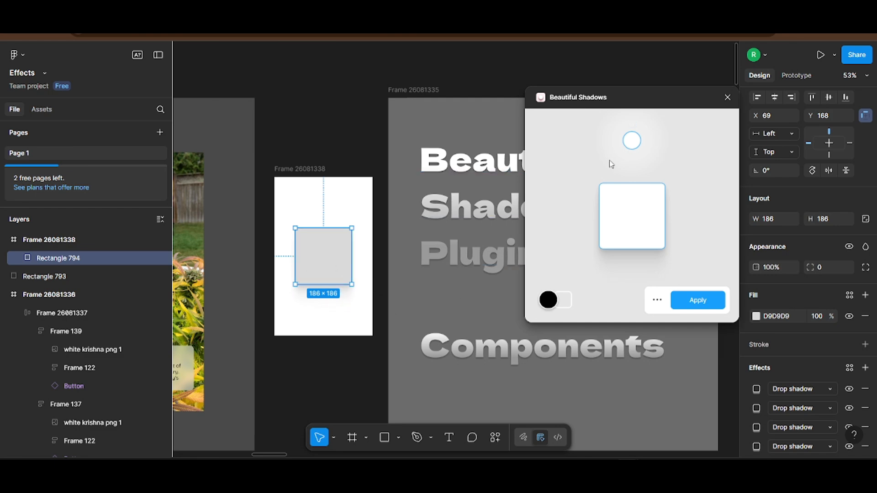
- Move the plugin's light source farther above the preview square, keep the black shadow colour, and apply the shadow to the rectangle
{"action": "left_click", "coordinate": [548, 300]}
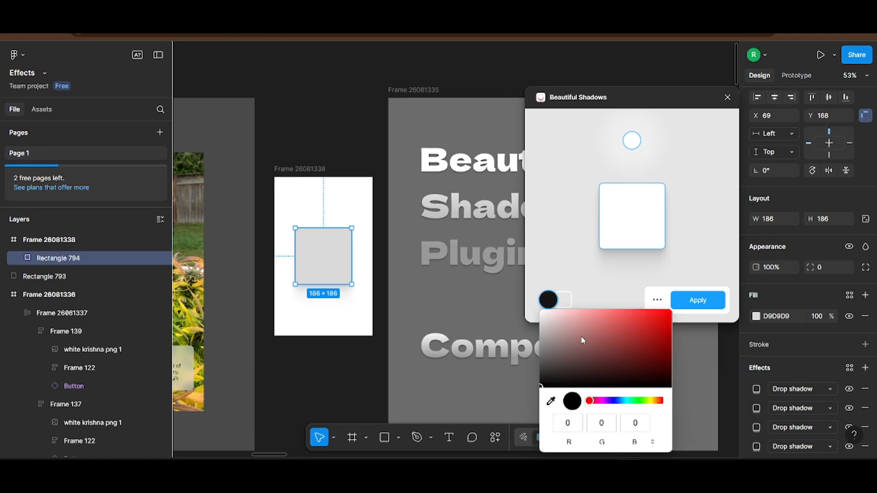
{"action": "left_click", "coordinate": [554, 265]}
{"action": "left_click_drag", "start_coordinate": [637, 148], "coordinate": [638, 126]}
{"action": "left_click", "coordinate": [698, 301]}
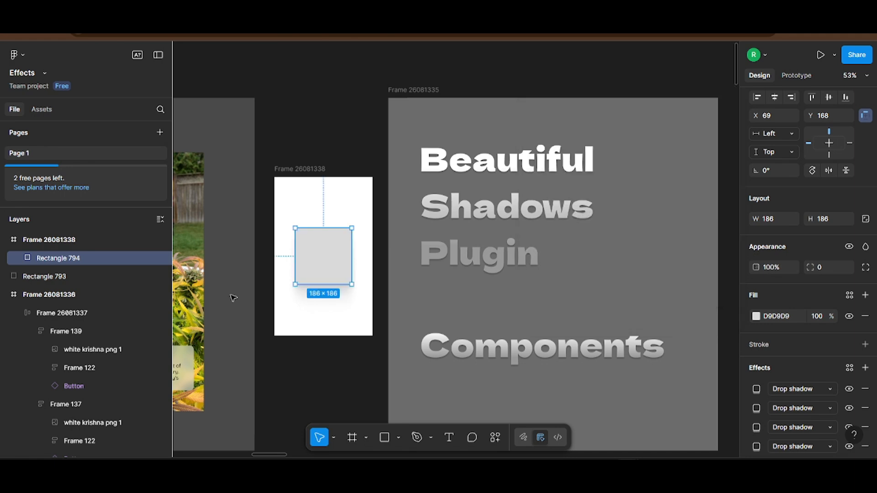
- Review the settings of the first three drop shadows that the plugin added to the rectangle
{"action": "scroll", "coordinate": [794, 403], "scroll_direction": "down", "scroll_amount": 2}
{"action": "scroll", "coordinate": [794, 403], "scroll_direction": "down", "scroll_amount": 2}
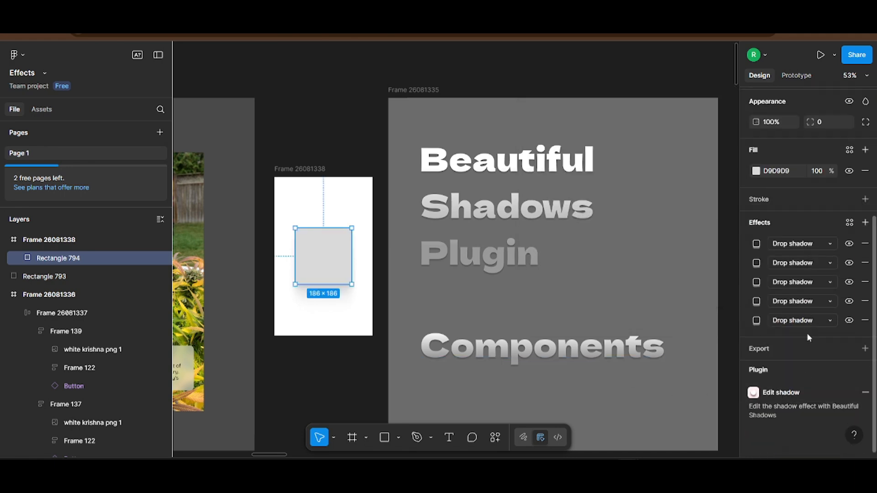
{"action": "left_click", "coordinate": [757, 244]}
{"action": "left_click", "coordinate": [757, 263]}
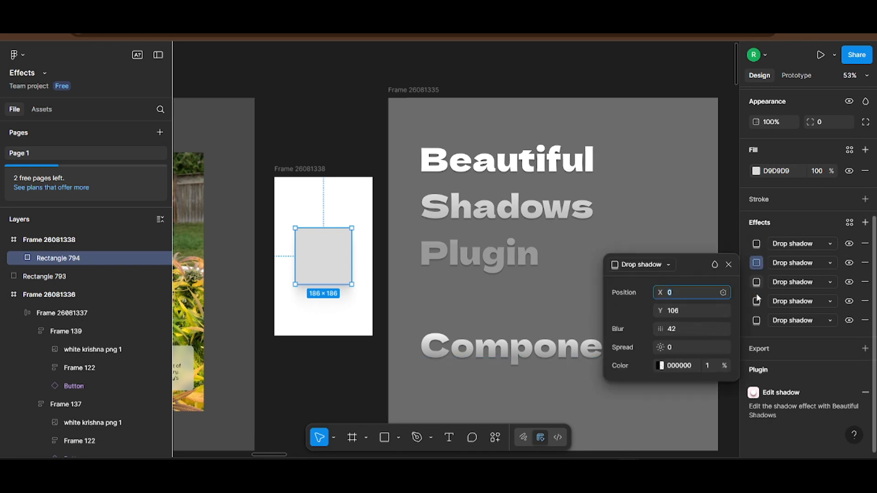
{"action": "left_click", "coordinate": [756, 282]}
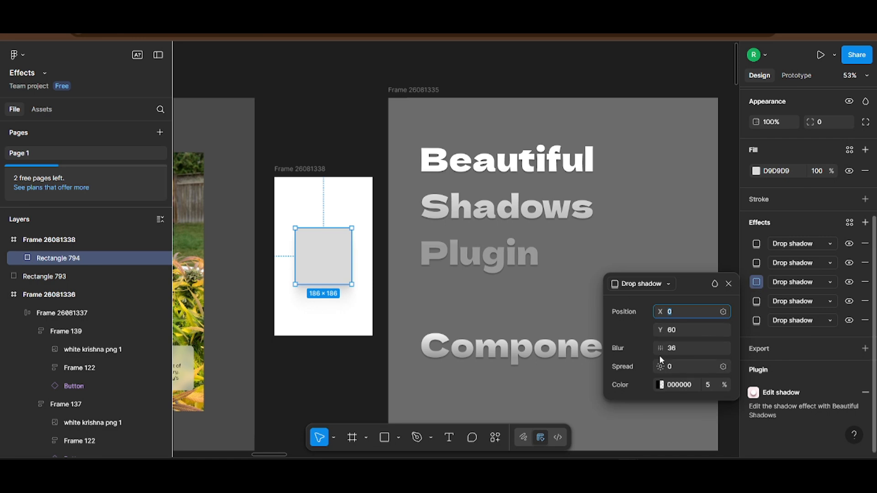
{"action": "left_click", "coordinate": [421, 97]}
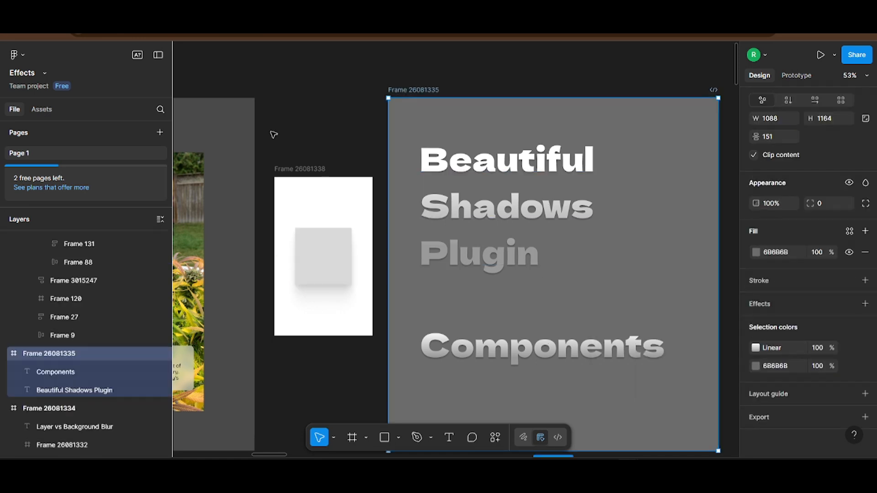
{"action": "left_click", "coordinate": [273, 133]}
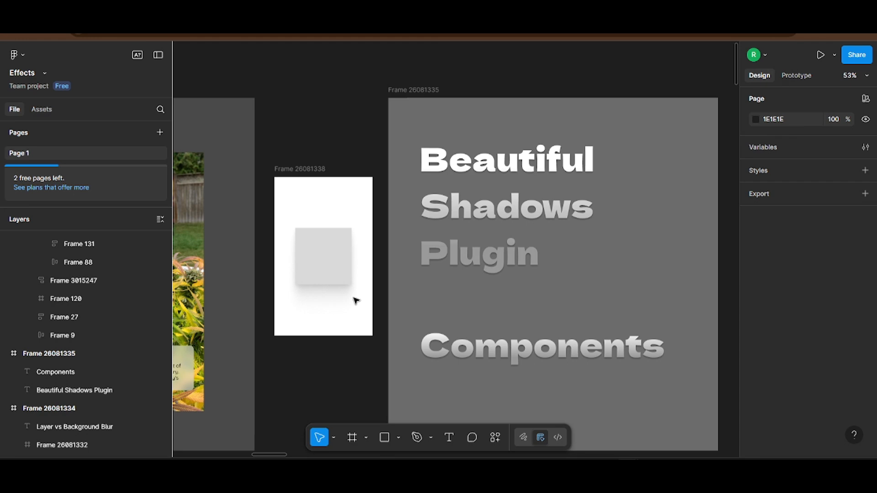
- Examine the product cards' shadows on the Sculptures page in Section 3, and find Frame 26081336 with the separate card samples
{"action": "scroll", "coordinate": [466, 280], "scroll_direction": "right", "scroll_amount": 10}
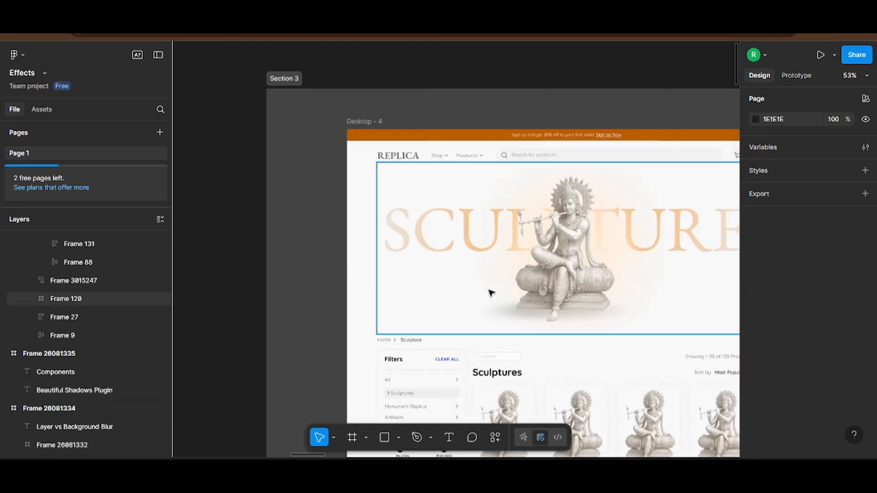
{"action": "scroll", "coordinate": [475, 306], "scroll_direction": "right", "scroll_amount": 4}
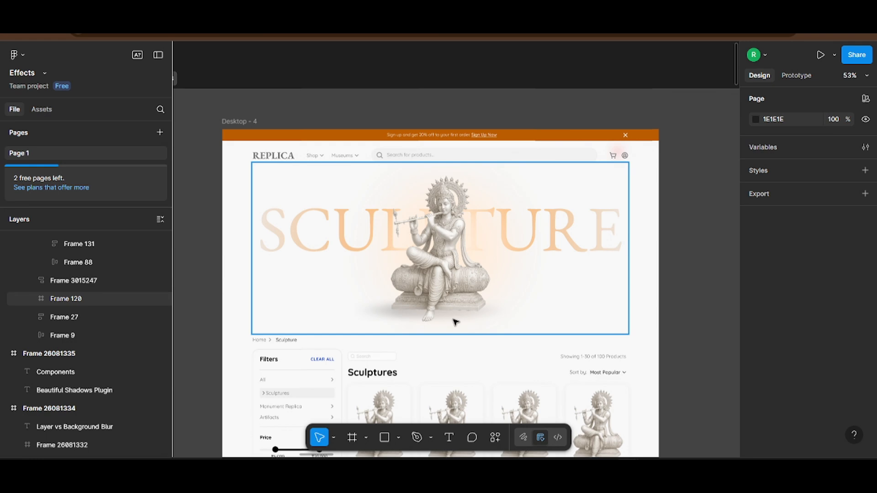
{"action": "scroll", "coordinate": [505, 278], "scroll_direction": "down", "scroll_amount": 4}
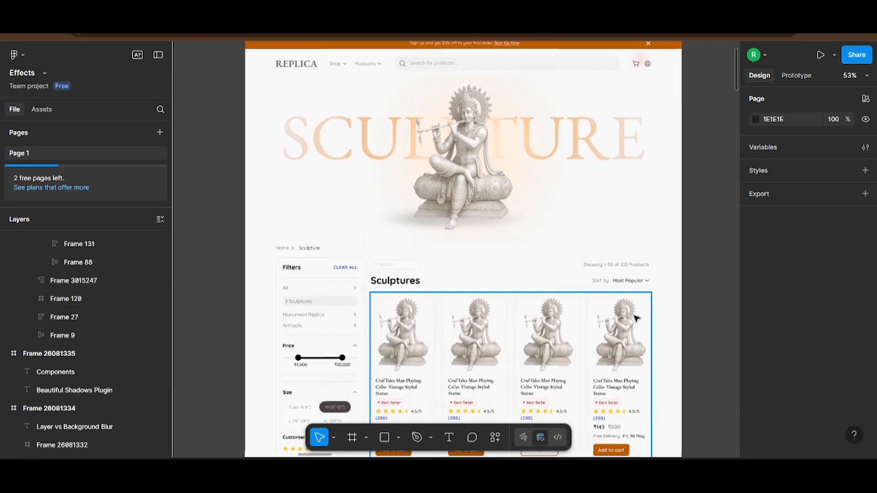
{"action": "scroll", "coordinate": [636, 319], "scroll_direction": "up", "scroll_amount": 3}
{"action": "scroll", "coordinate": [634, 318], "scroll_direction": "down", "scroll_amount": 1}
{"action": "left_click_drag", "start_coordinate": [635, 318], "coordinate": [675, 306]}
{"action": "scroll", "coordinate": [491, 336], "scroll_direction": "down", "scroll_amount": 2}
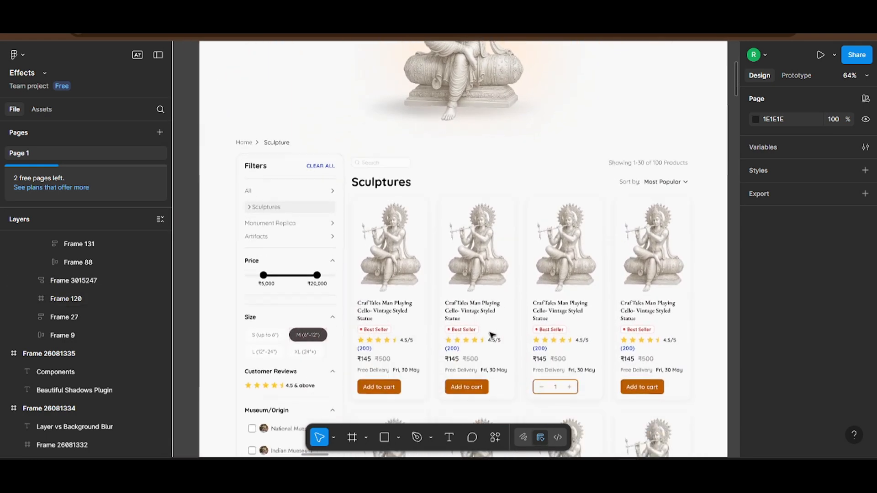
{"action": "scroll", "coordinate": [492, 335], "scroll_direction": "down", "scroll_amount": 2}
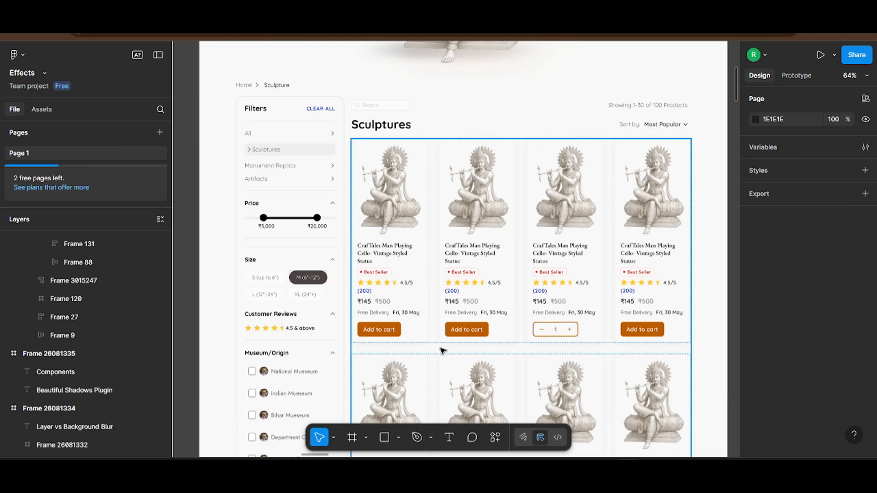
{"action": "scroll", "coordinate": [442, 351], "scroll_direction": "up", "scroll_amount": 10}
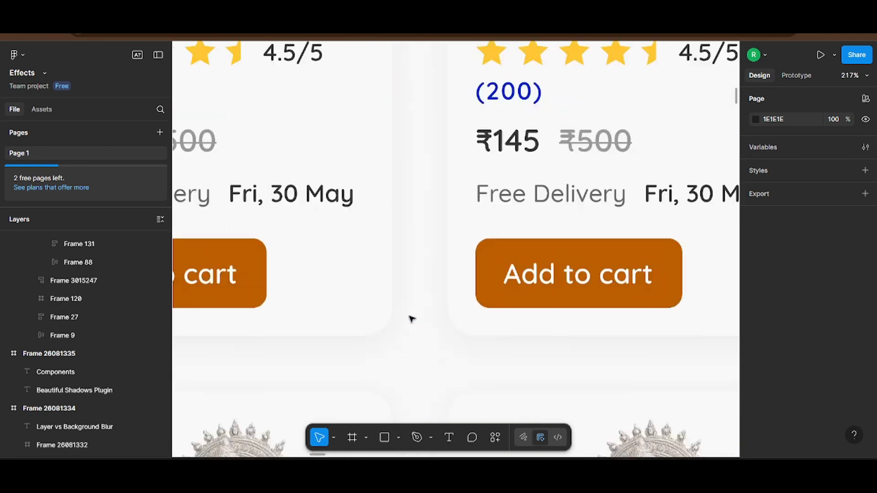
{"action": "scroll", "coordinate": [408, 277], "scroll_direction": "down", "scroll_amount": 8}
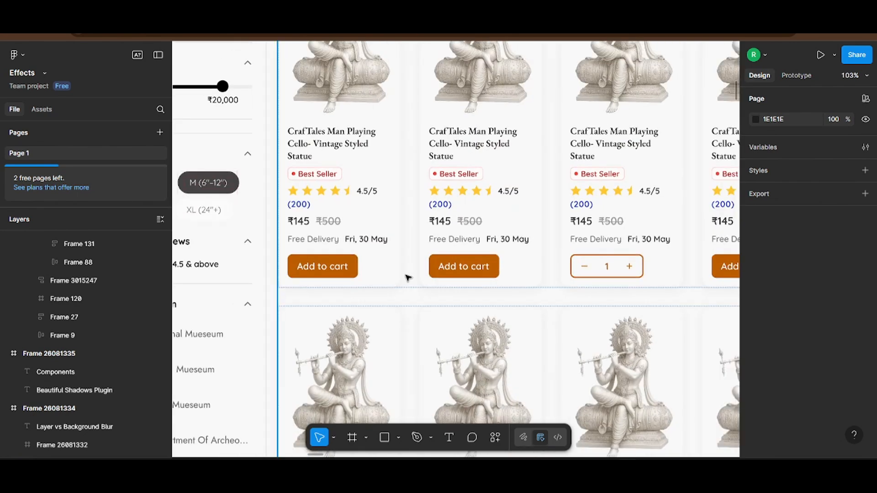
{"action": "scroll", "coordinate": [408, 278], "scroll_direction": "down", "scroll_amount": 2}
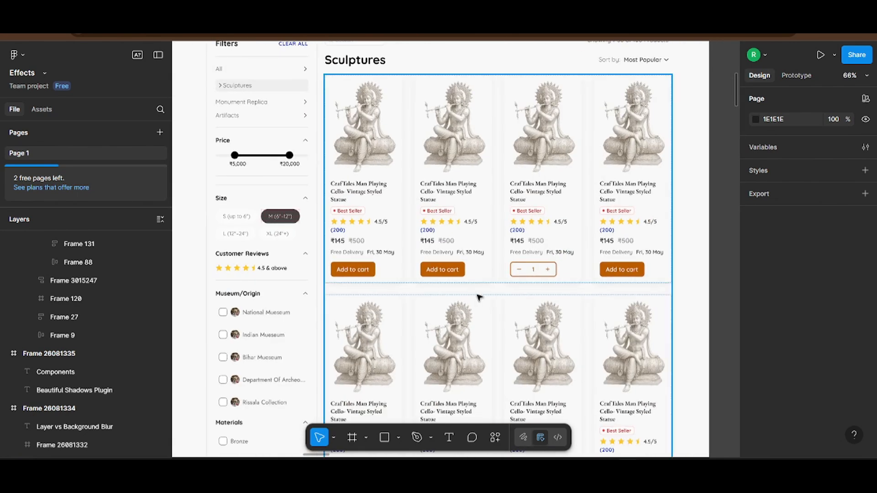
{"action": "left_click_drag", "start_coordinate": [499, 299], "coordinate": [425, 300]}
{"action": "left_click_drag", "start_coordinate": [605, 295], "coordinate": [339, 340]}
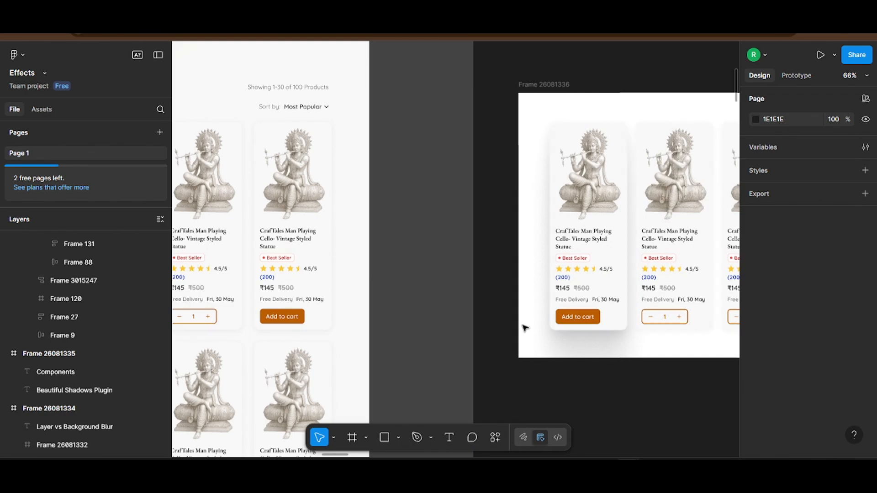
- Copy the middle product card from Frame 26081336 and paste it onto the empty canvas beside that frame
{"action": "left_click_drag", "start_coordinate": [522, 328], "coordinate": [277, 337]}
{"action": "scroll", "coordinate": [374, 376], "scroll_direction": "up", "scroll_amount": 3}
{"action": "scroll", "coordinate": [341, 210], "scroll_direction": "down", "scroll_amount": 1}
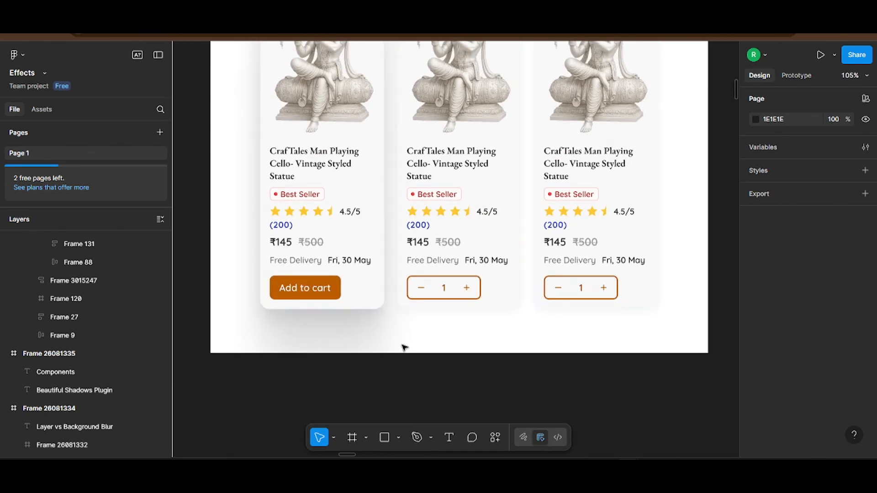
{"action": "scroll", "coordinate": [327, 393], "scroll_direction": "down", "scroll_amount": 2}
{"action": "scroll", "coordinate": [345, 357], "scroll_direction": "down", "scroll_amount": 3}
{"action": "left_click", "coordinate": [383, 264]}
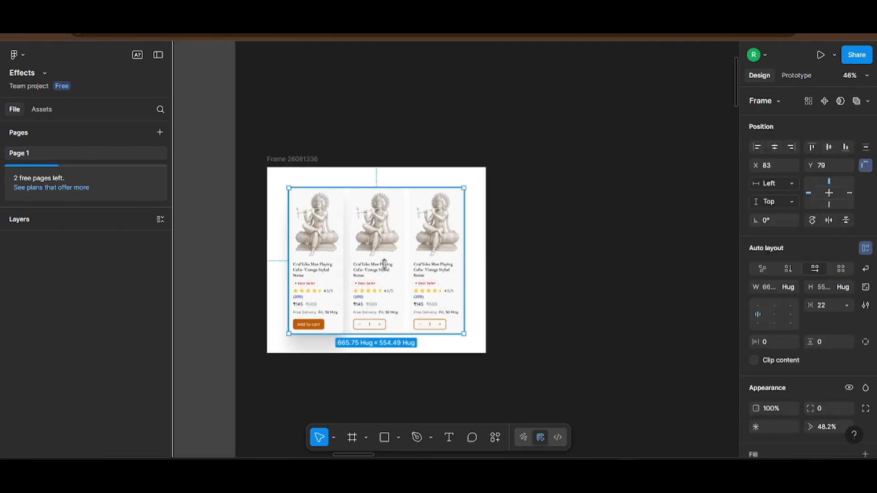
{"action": "double_click", "coordinate": [383, 264]}
{"action": "left_click", "coordinate": [429, 225]}
{"action": "left_click", "coordinate": [375, 226]}
{"action": "key", "text": "ctrl+c"}
{"action": "left_click", "coordinate": [564, 284]}
{"action": "key", "text": "ctrl+v"}
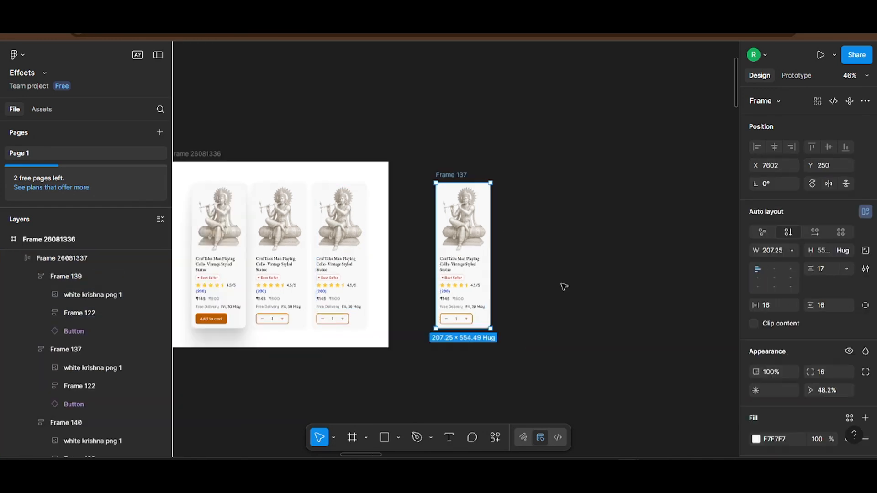
- Draw a white frame around the pasted card and extend it downwards to about 474 × 1303
{"action": "scroll", "coordinate": [539, 297], "scroll_direction": "up", "scroll_amount": 4}
{"action": "scroll", "coordinate": [358, 265], "scroll_direction": "down", "scroll_amount": 3}
{"action": "key", "text": "f"}
{"action": "mouse_move", "coordinate": [355, 136]}
{"action": "left_mouse_down"}
{"action": "mouse_move", "coordinate": [398, 137]}
{"action": "mouse_move", "coordinate": [503, 352]}
{"action": "left_mouse_up"}
{"action": "scroll", "coordinate": [457, 315], "scroll_direction": "down", "scroll_amount": 3}
{"action": "left_click_drag", "start_coordinate": [425, 219], "coordinate": [425, 385]}
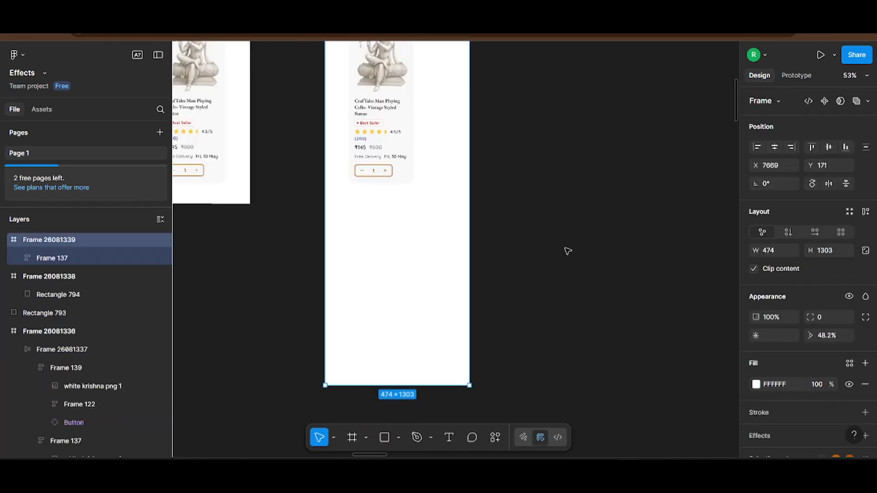
{"action": "left_click", "coordinate": [567, 251]}
- Duplicate the product card inside the new frame, placing the copy about 46 px below the original
{"action": "scroll", "coordinate": [502, 256], "scroll_direction": "up", "scroll_amount": 1}
{"action": "left_click", "coordinate": [414, 130]}
{"action": "left_click_drag", "start_coordinate": [414, 130], "coordinate": [415, 293]}
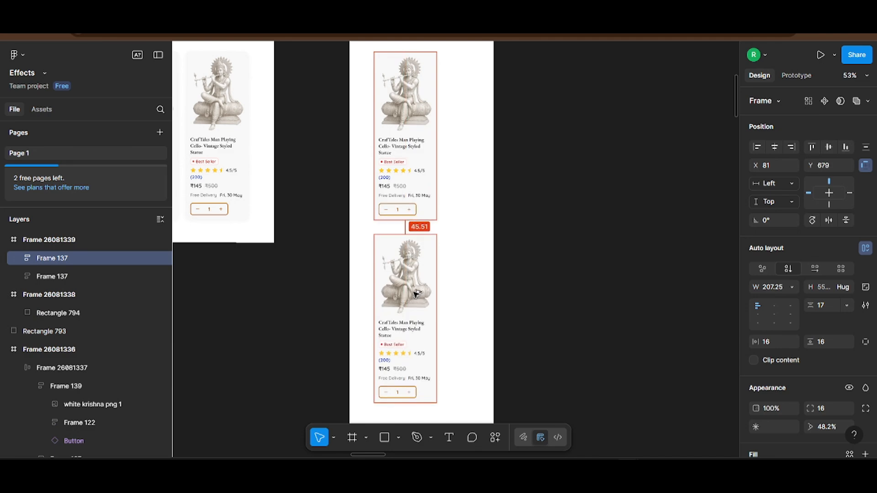
{"action": "left_click", "coordinate": [508, 336]}
- Run the Beautiful Shadows plugin on the lower product card and apply its shadow with the default light position and black colour
{"action": "scroll", "coordinate": [438, 393], "scroll_direction": "up", "scroll_amount": 3}
{"action": "scroll", "coordinate": [440, 394], "scroll_direction": "up", "scroll_amount": 3}
{"action": "left_click", "coordinate": [379, 278]}
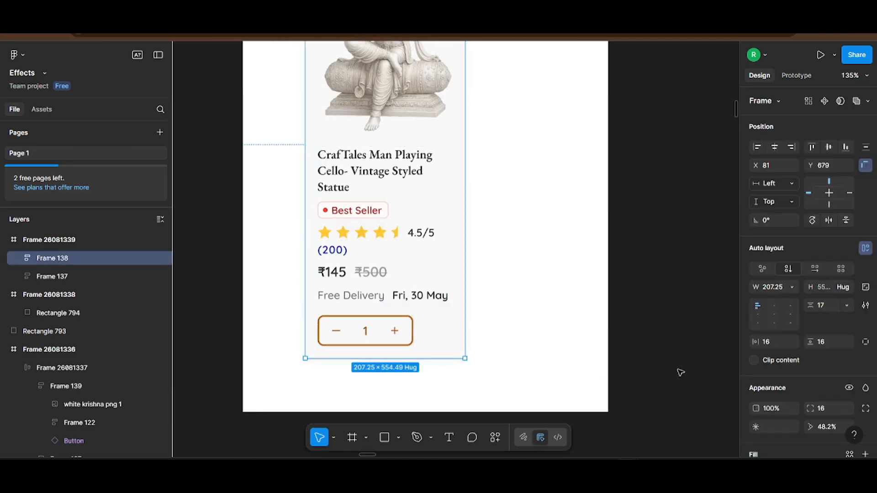
{"action": "scroll", "coordinate": [810, 406], "scroll_direction": "down", "scroll_amount": 5}
{"action": "left_click", "coordinate": [17, 54]}
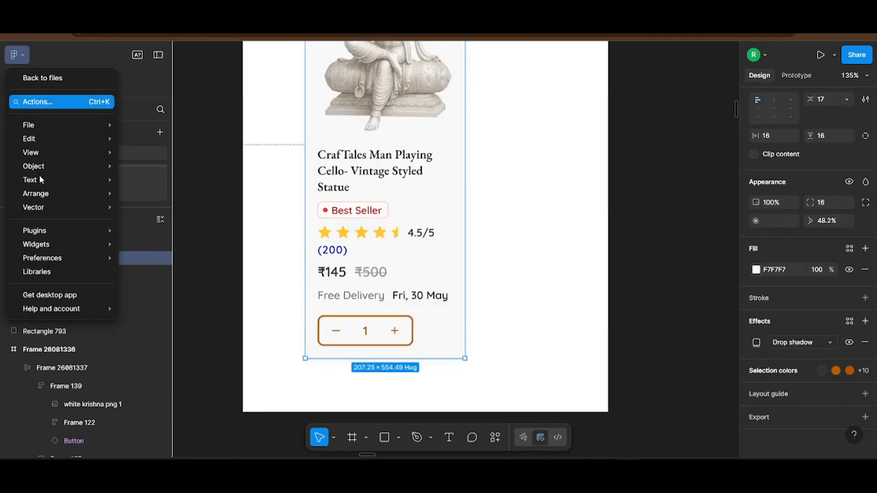
{"action": "mouse_move", "coordinate": [65, 233]}
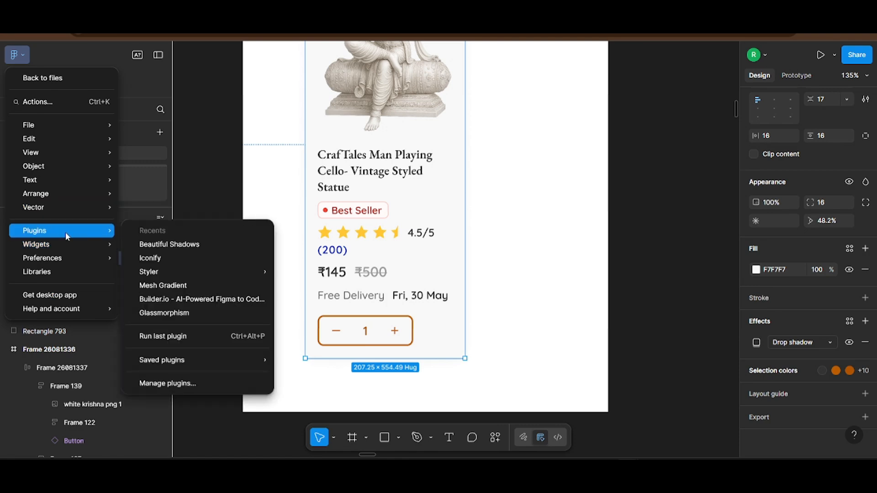
{"action": "left_click", "coordinate": [191, 245]}
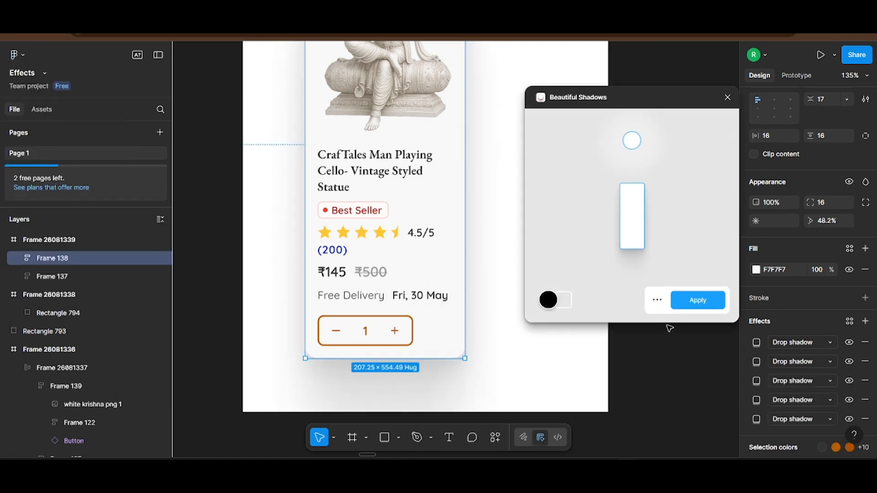
{"action": "left_click", "coordinate": [699, 301]}
{"action": "left_click", "coordinate": [652, 288]}
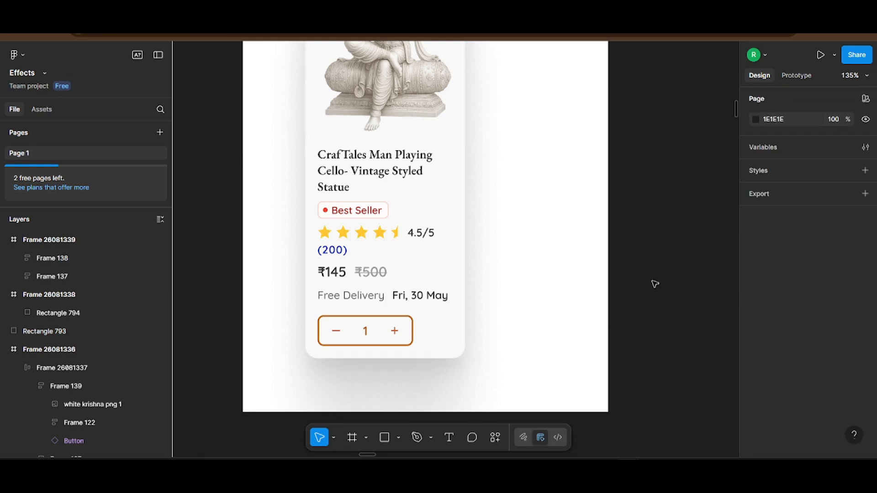
- Combine the plain card and the shadowed card into a component set
{"action": "scroll", "coordinate": [655, 274], "scroll_direction": "down", "scroll_amount": 5}
{"action": "left_click", "coordinate": [510, 225]}
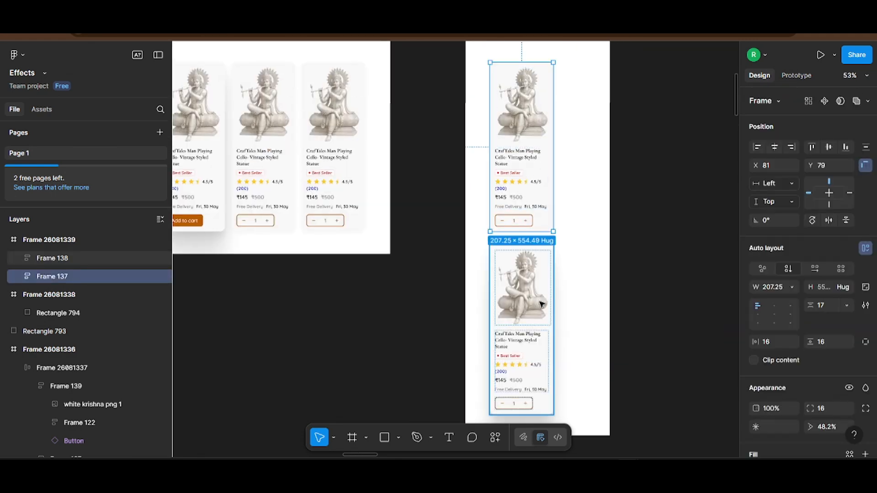
{"action": "left_click", "coordinate": [550, 290], "text": "shift"}
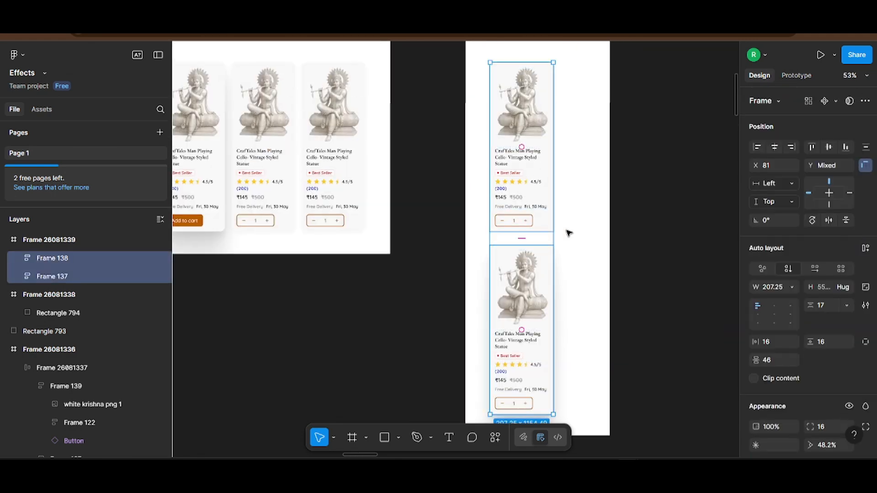
{"action": "left_click", "coordinate": [867, 102]}
{"action": "left_click", "coordinate": [865, 107]}
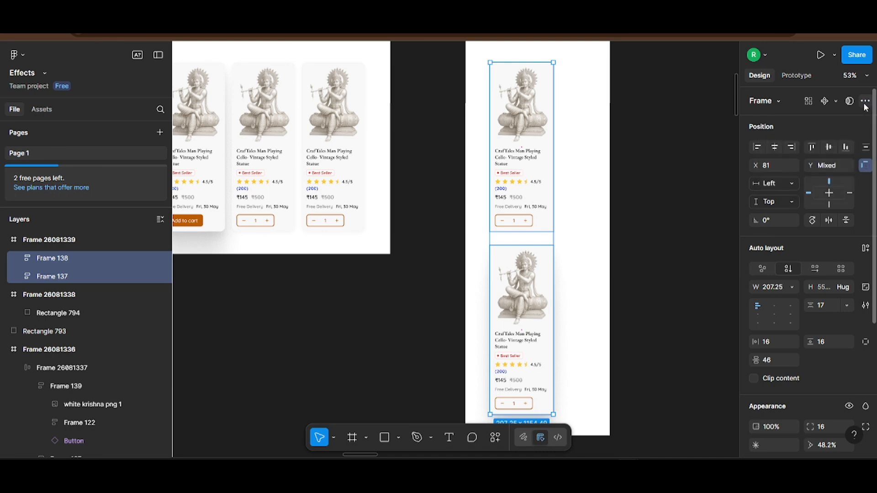
{"action": "left_click", "coordinate": [835, 101]}
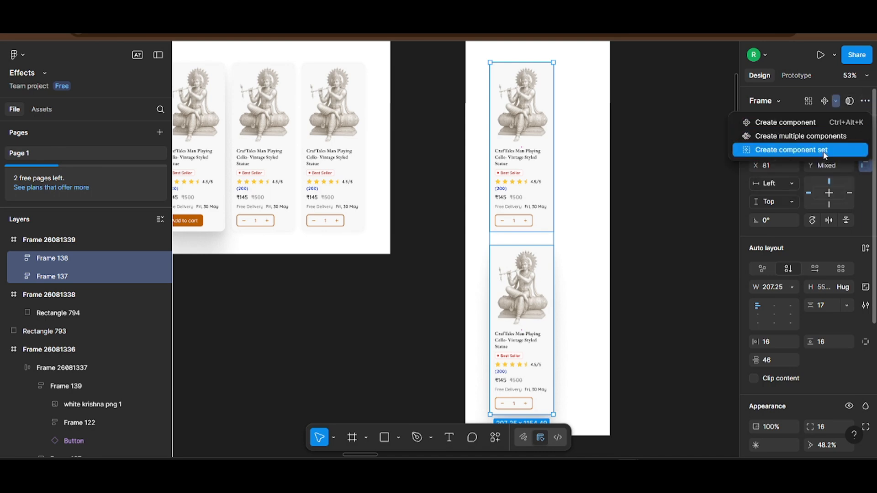
{"action": "left_click", "coordinate": [825, 150]}
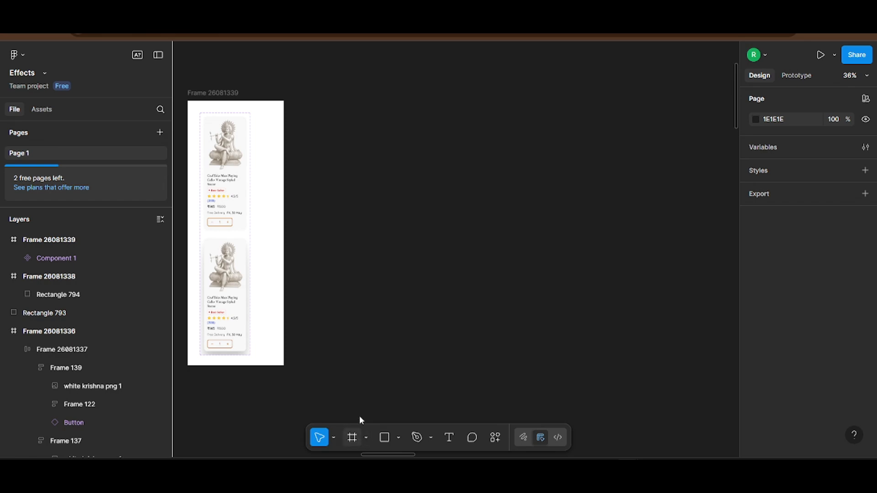
- Draw a new frame of about 880 × 973 beside the component set and place an instance of the plain card in it
{"action": "left_click", "coordinate": [353, 438]}
{"action": "left_click_drag", "start_coordinate": [334, 118], "coordinate": [513, 316]}
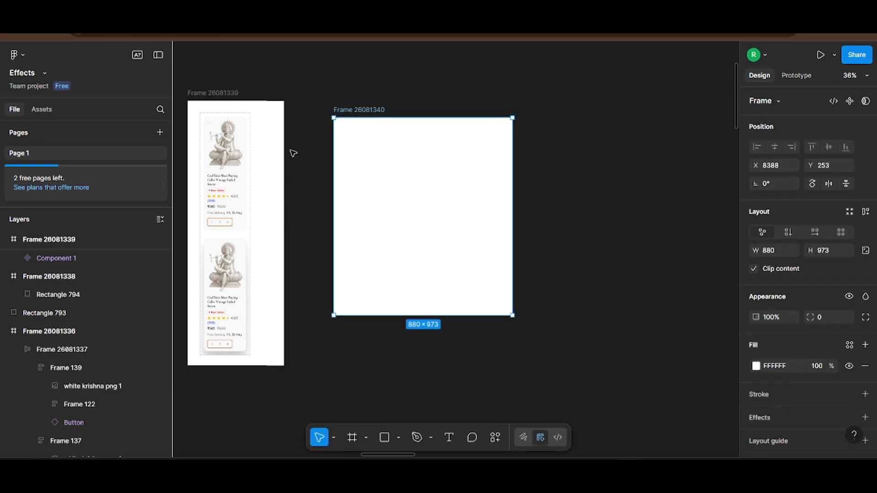
{"action": "left_click", "coordinate": [233, 158]}
{"action": "left_click_drag", "start_coordinate": [233, 159], "coordinate": [418, 196]}
{"action": "left_click", "coordinate": [584, 200]}
- Check the plain card variant's prototype interactions and the card instance placed in Frame 26081340
{"action": "scroll", "coordinate": [288, 219], "scroll_direction": "left", "scroll_amount": 4}
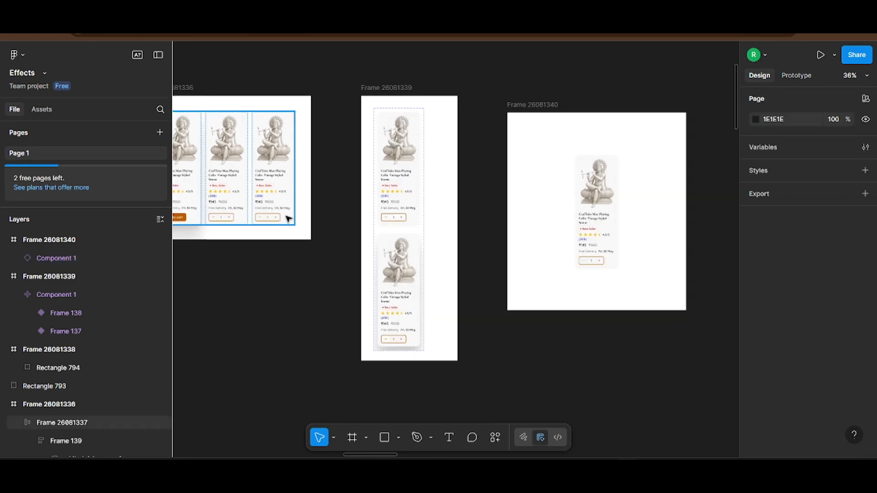
{"action": "scroll", "coordinate": [365, 201], "scroll_direction": "up", "scroll_amount": 5}
{"action": "left_click", "coordinate": [433, 153]}
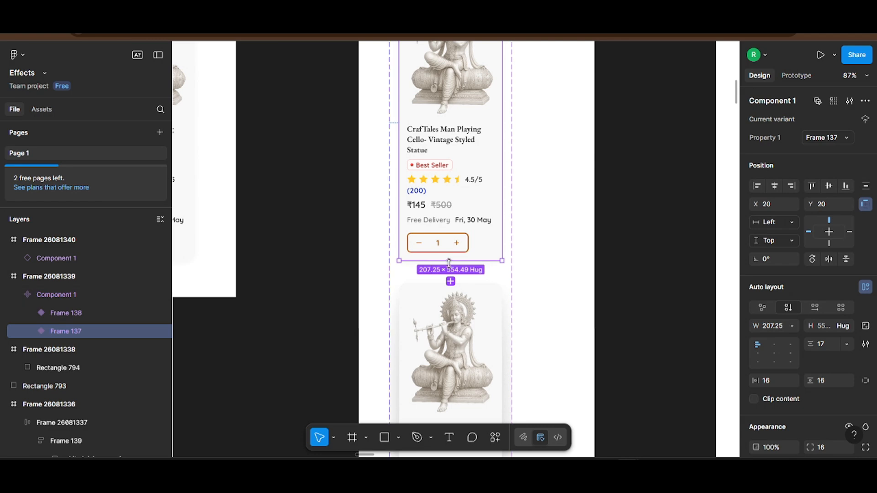
{"action": "left_click", "coordinate": [796, 76]}
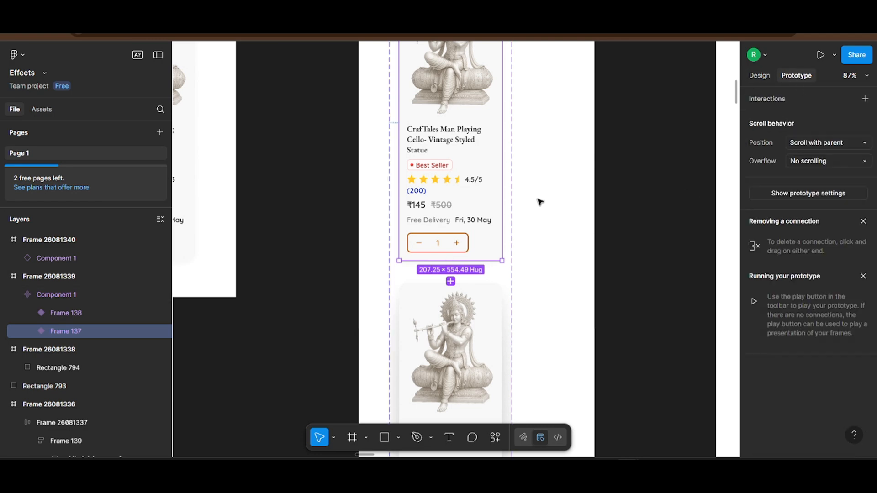
{"action": "scroll", "coordinate": [448, 253], "scroll_direction": "down", "scroll_amount": 1}
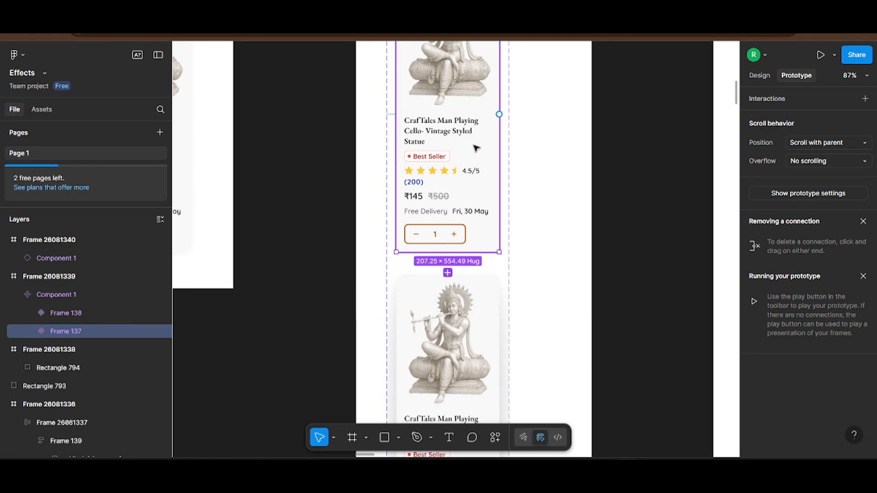
{"action": "left_click_drag", "start_coordinate": [355, 247], "coordinate": [108, 266]}
{"action": "left_click", "coordinate": [710, 341]}
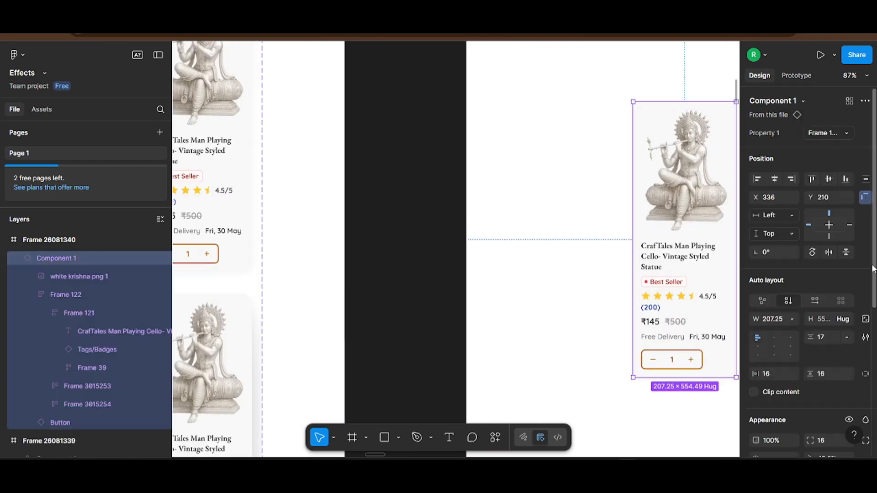
{"action": "left_click_drag", "start_coordinate": [445, 328], "coordinate": [671, 305]}
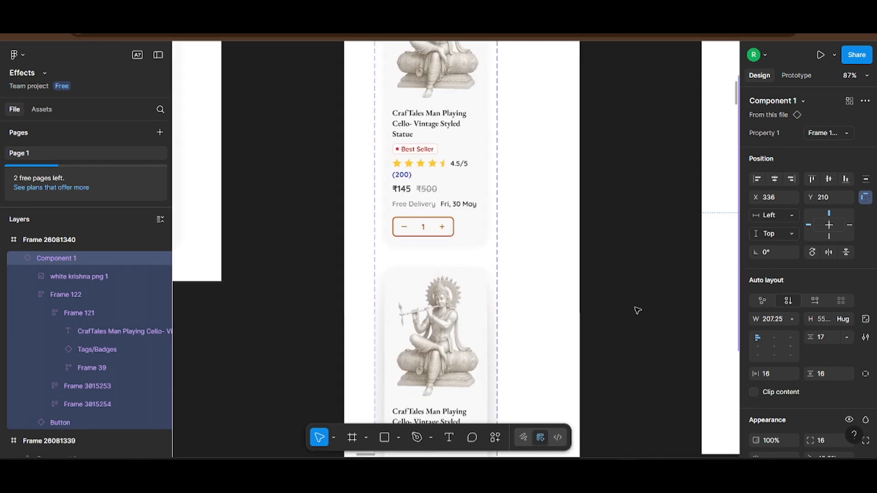
- Connect the plain card variant to the shadowed variant with a While hovering interaction that changes to Frame 138
{"action": "left_click", "coordinate": [441, 226]}
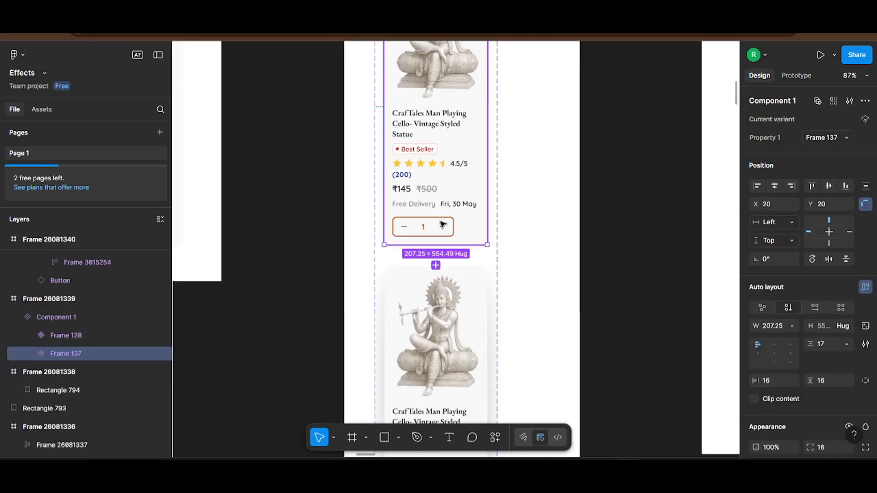
{"action": "left_click", "coordinate": [808, 74]}
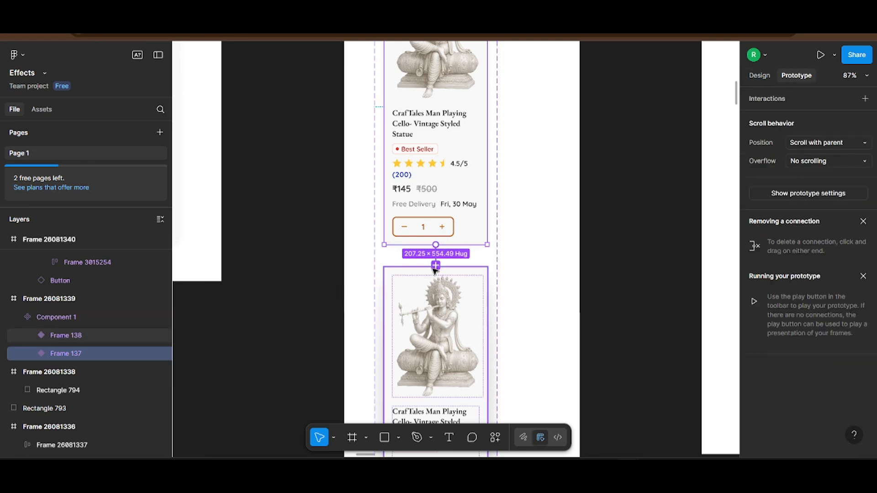
{"action": "left_click_drag", "start_coordinate": [442, 281], "coordinate": [441, 280]}
{"action": "left_click", "coordinate": [450, 322]}
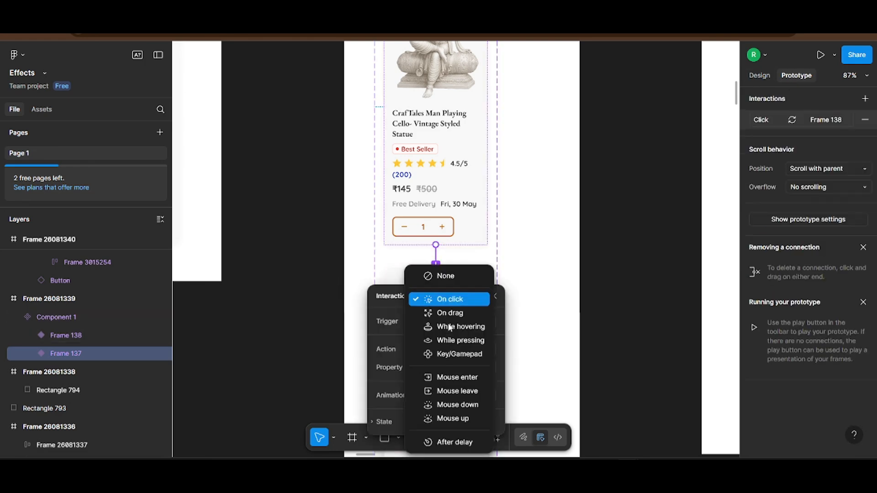
{"action": "left_click", "coordinate": [476, 327]}
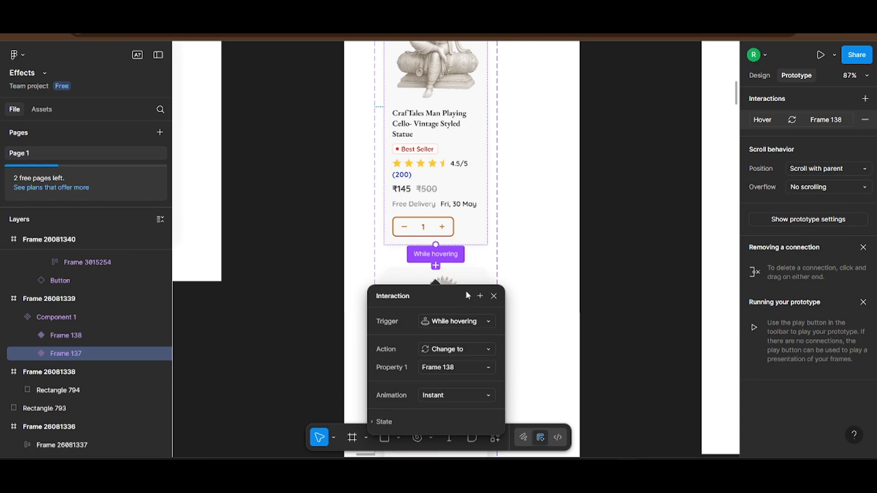
{"action": "left_click", "coordinate": [521, 279]}
- Connect the shadowed variant back to Frame 137 with a Mouse leave interaction using the Smart animate animation
{"action": "left_click", "coordinate": [430, 302]}
{"action": "left_click", "coordinate": [441, 299]}
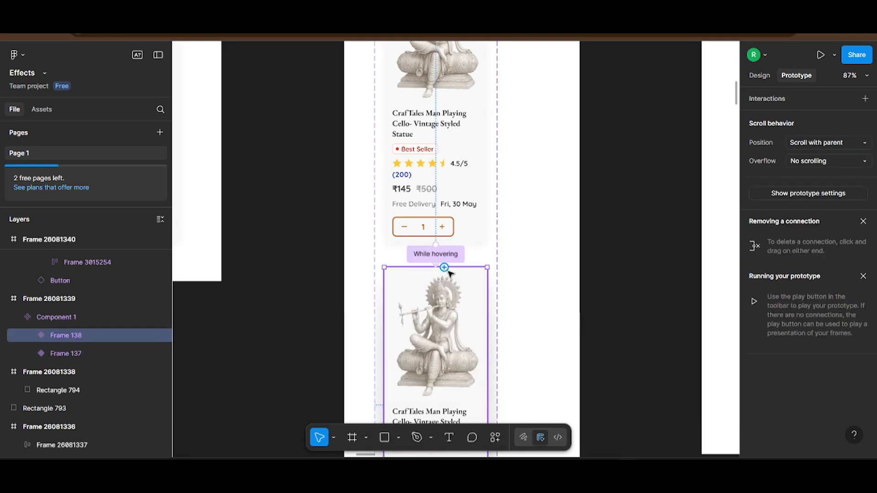
{"action": "left_click_drag", "start_coordinate": [444, 267], "coordinate": [436, 192]}
{"action": "left_click", "coordinate": [449, 298]}
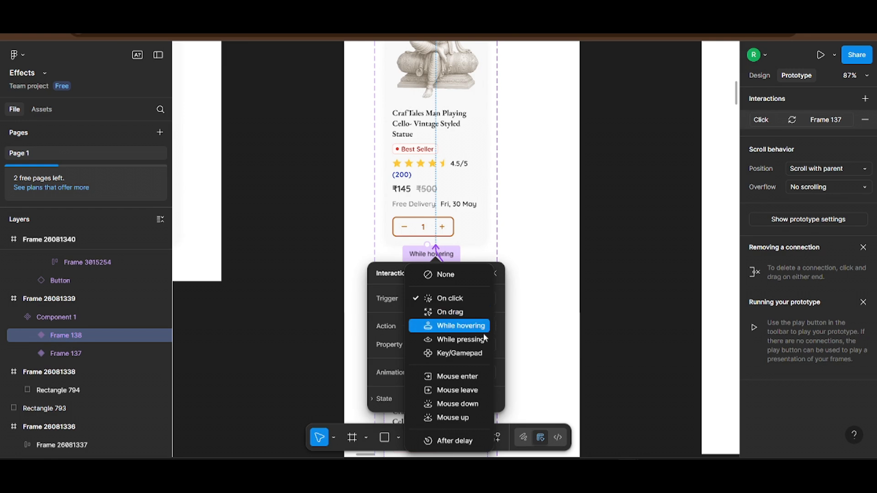
{"action": "left_click", "coordinate": [458, 390]}
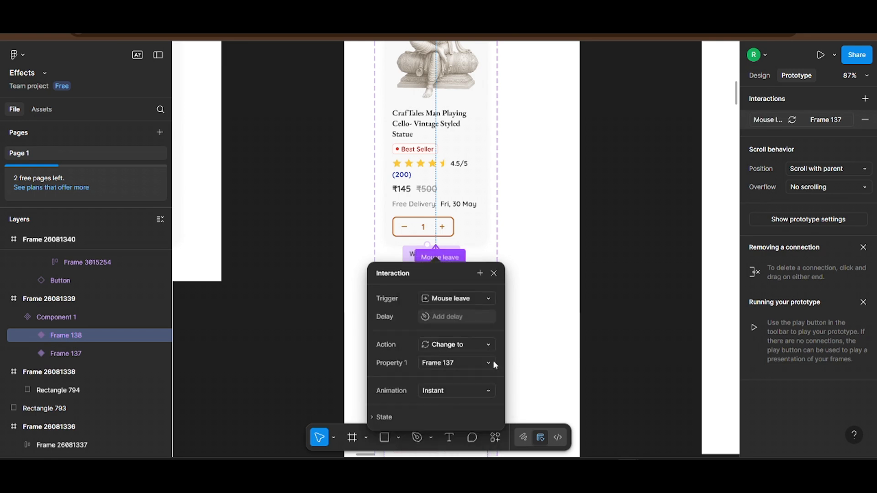
{"action": "left_click", "coordinate": [475, 392]}
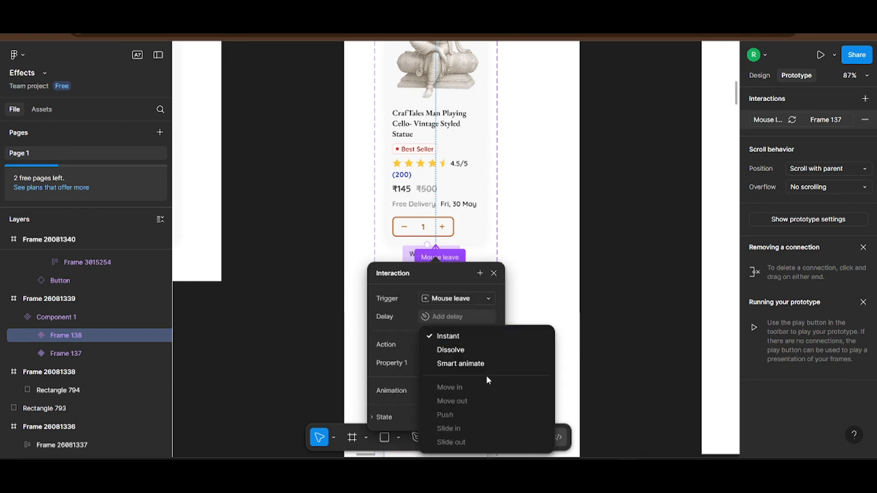
{"action": "left_click", "coordinate": [484, 366]}
- Set the animation of the plain variant's While hovering interaction to Smart animate
{"action": "left_click", "coordinate": [461, 210]}
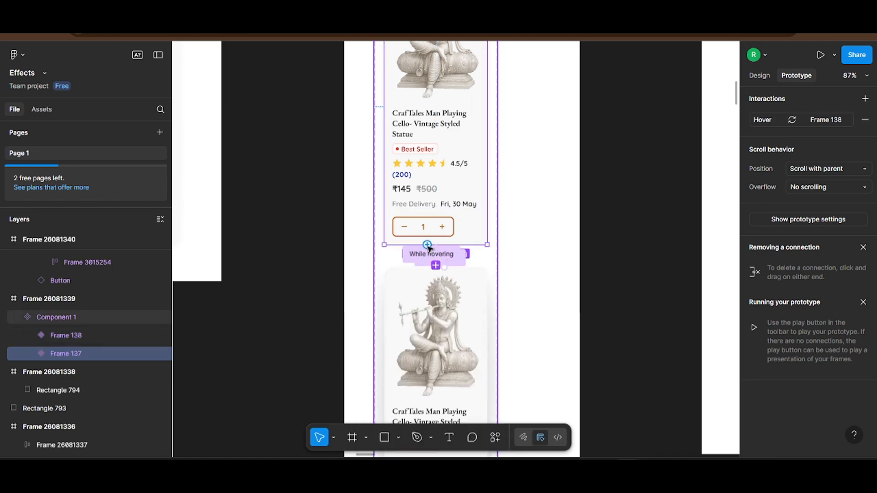
{"action": "left_click", "coordinate": [427, 257]}
{"action": "scroll", "coordinate": [432, 256], "scroll_direction": "up", "scroll_amount": 5}
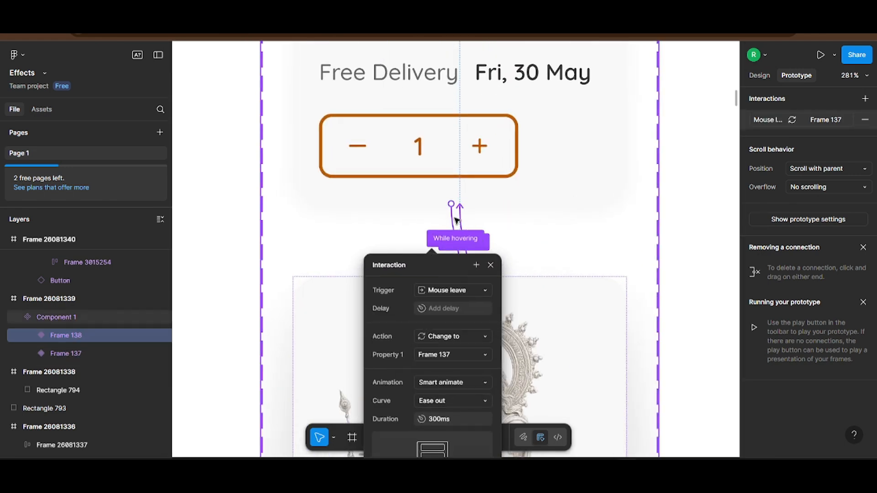
{"action": "left_click", "coordinate": [454, 233]}
{"action": "left_click", "coordinate": [463, 343]}
{"action": "left_click", "coordinate": [475, 363]}
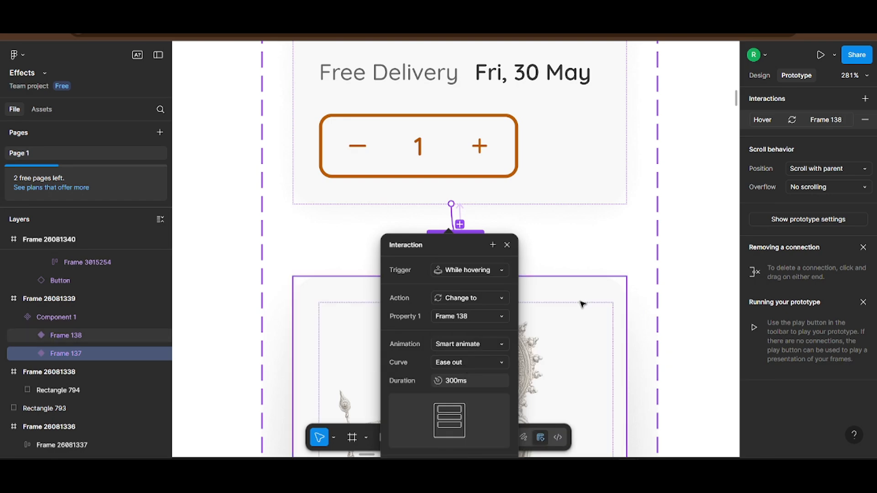
- Present Frame 26081340 as a prototype to preview the card's hover shadow
{"action": "scroll", "coordinate": [335, 291], "scroll_direction": "down", "scroll_amount": 6}
{"action": "scroll", "coordinate": [380, 293], "scroll_direction": "down", "scroll_amount": 3}
{"action": "scroll", "coordinate": [397, 233], "scroll_direction": "right", "scroll_amount": 2}
{"action": "left_click", "coordinate": [414, 174]}
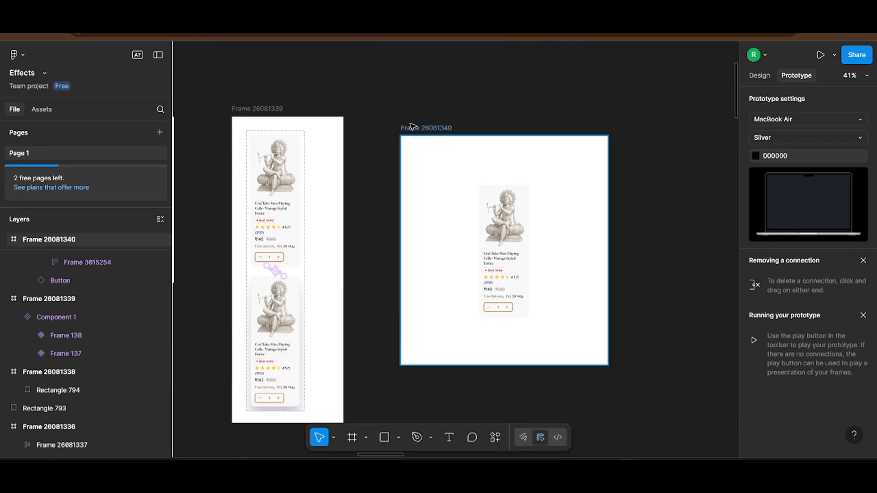
{"action": "left_click", "coordinate": [411, 127]}
{"action": "left_click", "coordinate": [821, 55]}
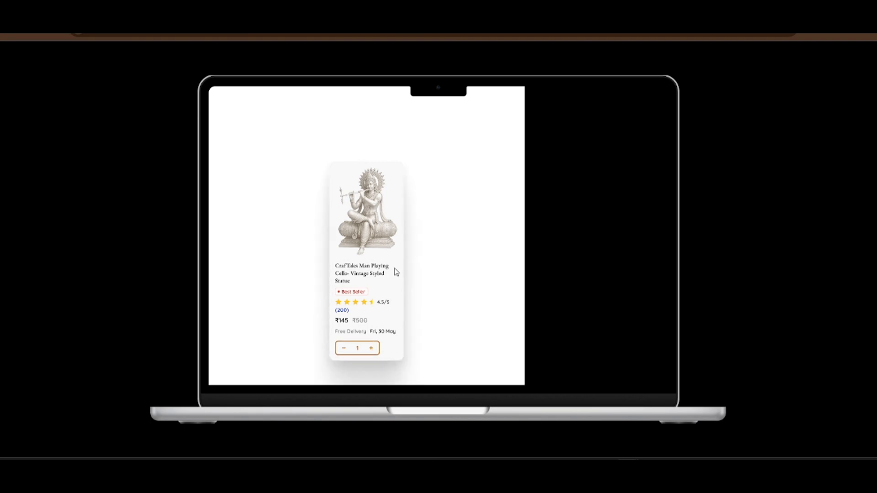
- Return to the design file, select the Desktop - 4 frame in Section 3 and present it as a prototype
{"action": "left_click", "coordinate": [59, 9]}
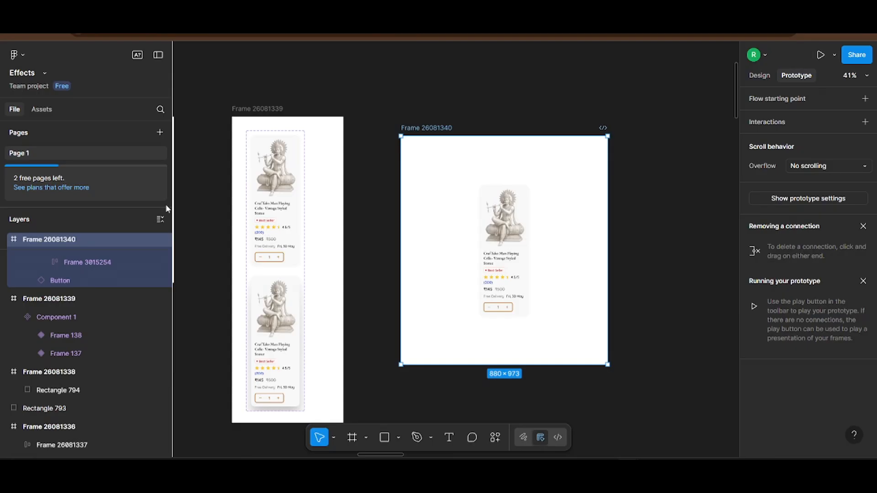
{"action": "scroll", "coordinate": [568, 329], "scroll_direction": "left", "scroll_amount": 8}
{"action": "scroll", "coordinate": [403, 255], "scroll_direction": "up", "scroll_amount": 10}
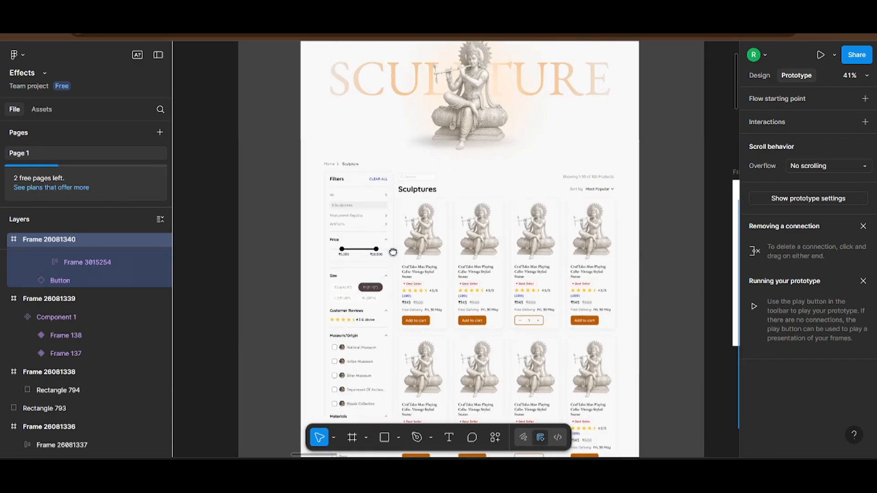
{"action": "left_click", "coordinate": [311, 112]}
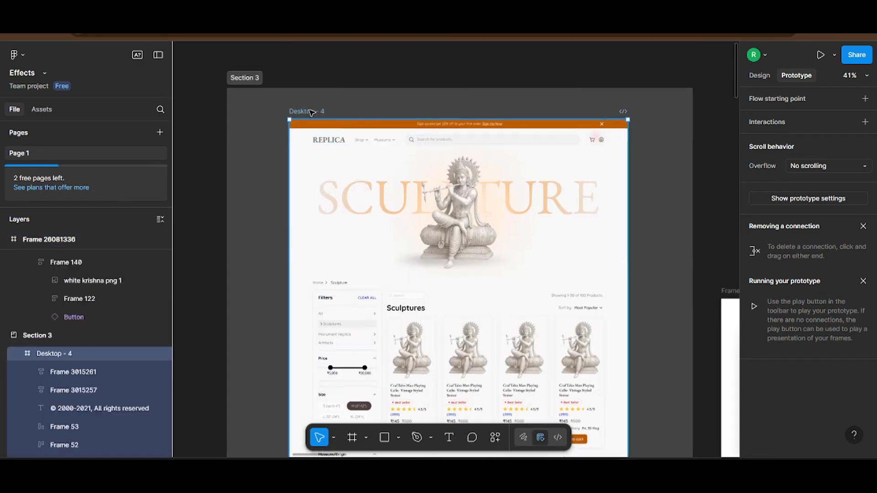
{"action": "left_click", "coordinate": [821, 55]}
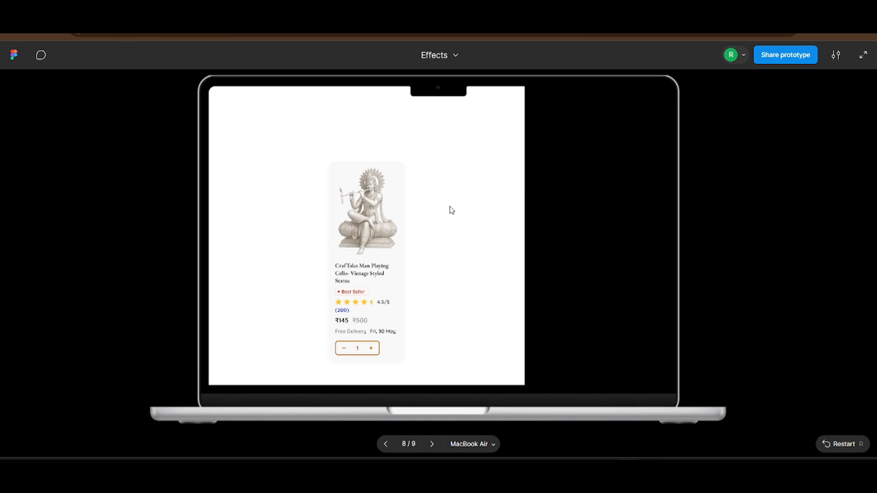
- Go back to the design file and review the effects, blur comparison, Beautiful Shadows Plugin, sculpture page and product card frames on the canvas
{"action": "key", "text": "ctrl+shift+Tab"}
{"action": "scroll", "coordinate": [413, 283], "scroll_direction": "down", "scroll_amount": 5}
{"action": "scroll", "coordinate": [414, 284], "scroll_direction": "left", "scroll_amount": 4}
{"action": "scroll", "coordinate": [414, 283], "scroll_direction": "up", "scroll_amount": 5}
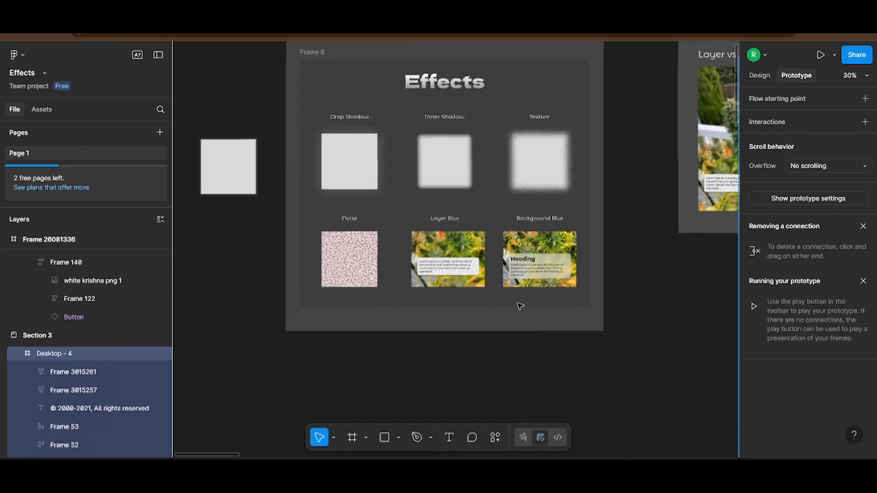
{"action": "scroll", "coordinate": [541, 360], "scroll_direction": "right", "scroll_amount": 15}
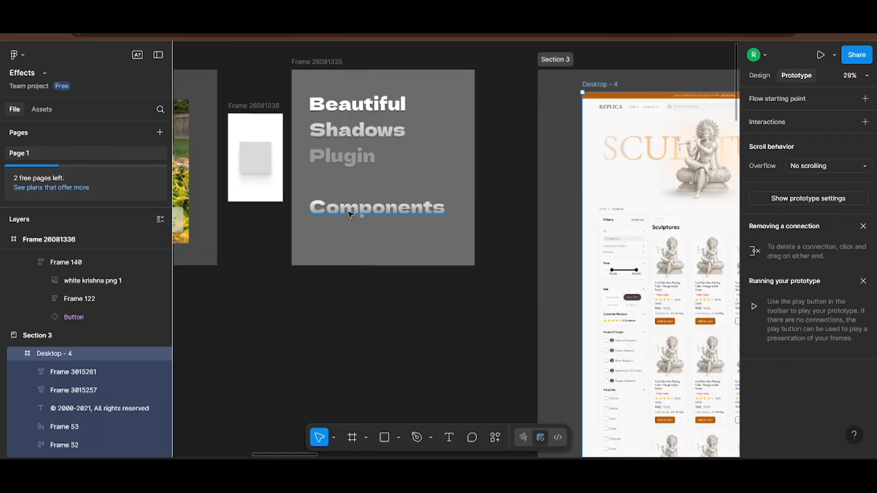
{"action": "scroll", "coordinate": [495, 329], "scroll_direction": "right", "scroll_amount": 10}
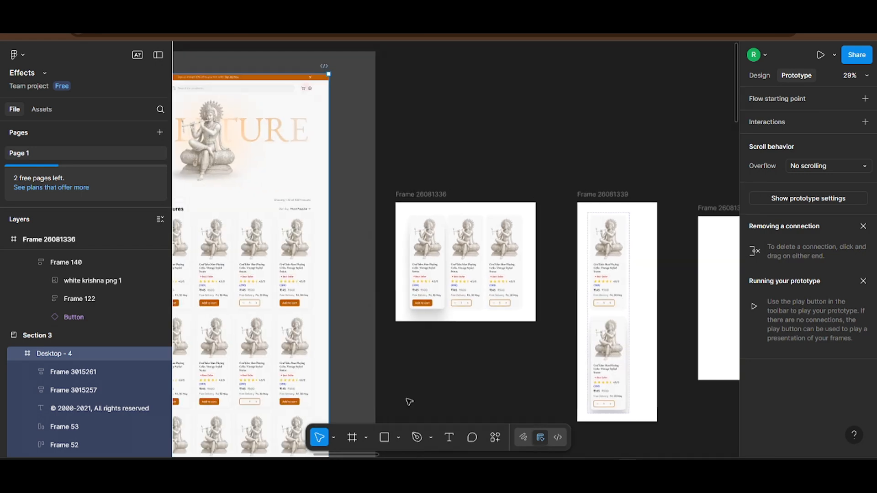
{"action": "scroll", "coordinate": [644, 371], "scroll_direction": "left", "scroll_amount": 12}
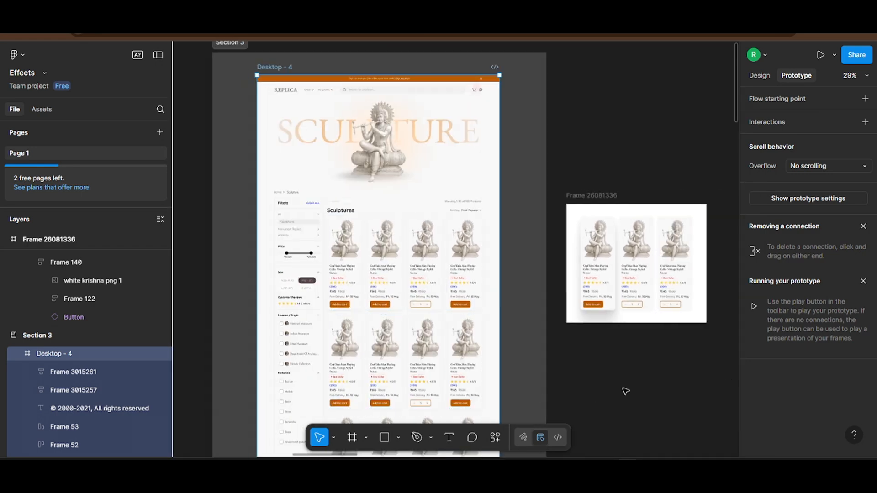
{"action": "scroll", "coordinate": [640, 369], "scroll_direction": "left", "scroll_amount": 8}
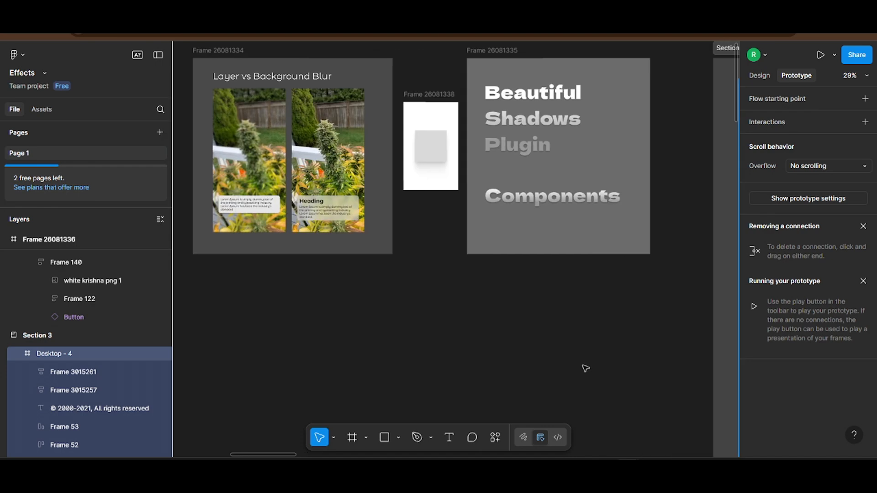
{"action": "scroll", "coordinate": [437, 360], "scroll_direction": "left", "scroll_amount": 20}
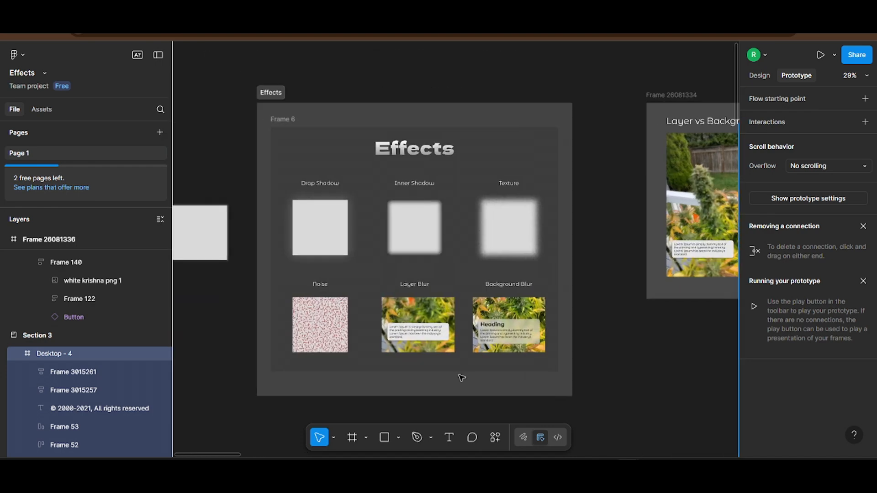